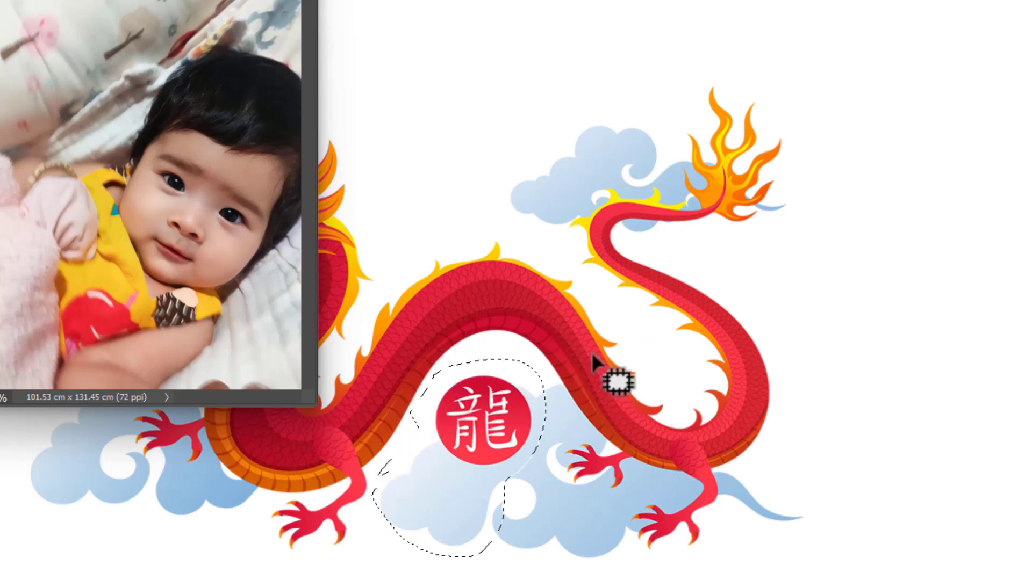
Lasso the round red Chinese-character emblem beneath the dragon's body and delete it
{"action": "scroll", "coordinate": [520, 387], "scroll_direction": "up", "scroll_amount": 4}
{"action": "key", "text": "ctrl+d"}
{"action": "mouse_move", "coordinate": [384, 458]}
{"action": "left_mouse_down"}
{"action": "mouse_move", "coordinate": [420, 494]}
{"action": "mouse_move", "coordinate": [510, 510]}
{"action": "mouse_move", "coordinate": [532, 407]}
{"action": "mouse_move", "coordinate": [522, 366]}
{"action": "mouse_move", "coordinate": [399, 393]}
{"action": "left_mouse_up"}
{"action": "key", "text": "Delete"}
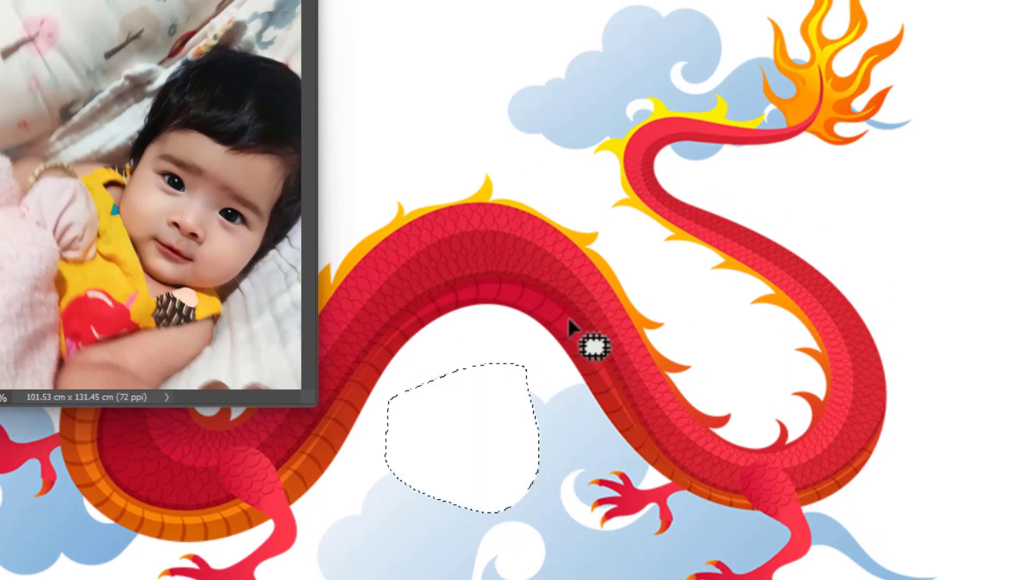
Scale down the dragon and place it inside the upper-right corner of the white photo frame
{"action": "scroll", "coordinate": [575, 319], "scroll_direction": "down", "scroll_amount": 5}
{"action": "scroll", "coordinate": [576, 317], "scroll_direction": "down", "scroll_amount": 4}
{"action": "key", "text": "v"}
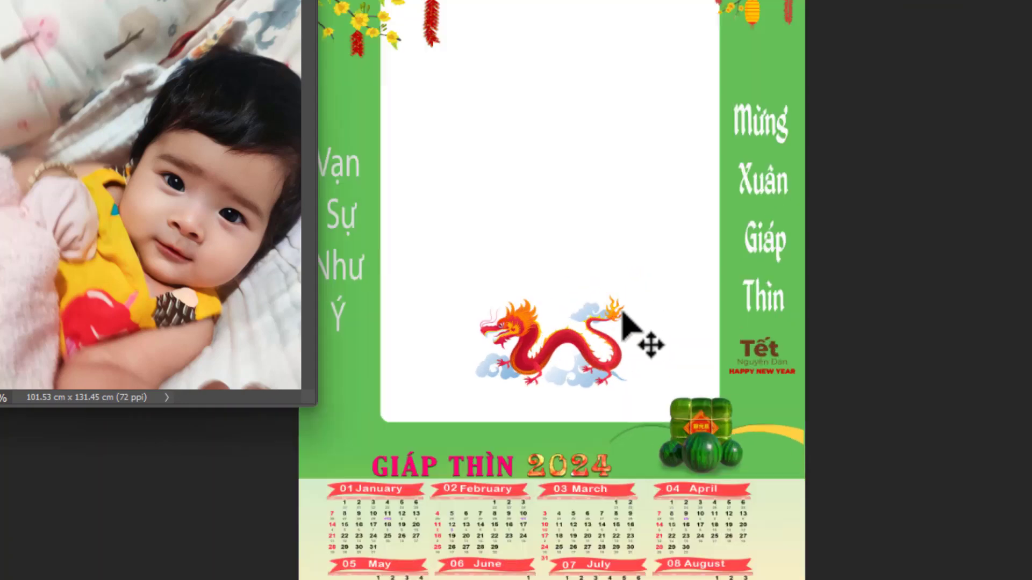
{"action": "scroll", "coordinate": [624, 327], "scroll_direction": "up", "scroll_amount": 2}
{"action": "right_click", "coordinate": [663, 413]}
{"action": "left_click", "coordinate": [690, 417]}
{"action": "left_click_drag", "start_coordinate": [690, 417], "coordinate": [901, 56]}
{"action": "key", "text": "ctrl+t"}
{"action": "key", "text": "Return"}
{"action": "left_click_drag", "start_coordinate": [790, 15], "coordinate": [819, 31]}
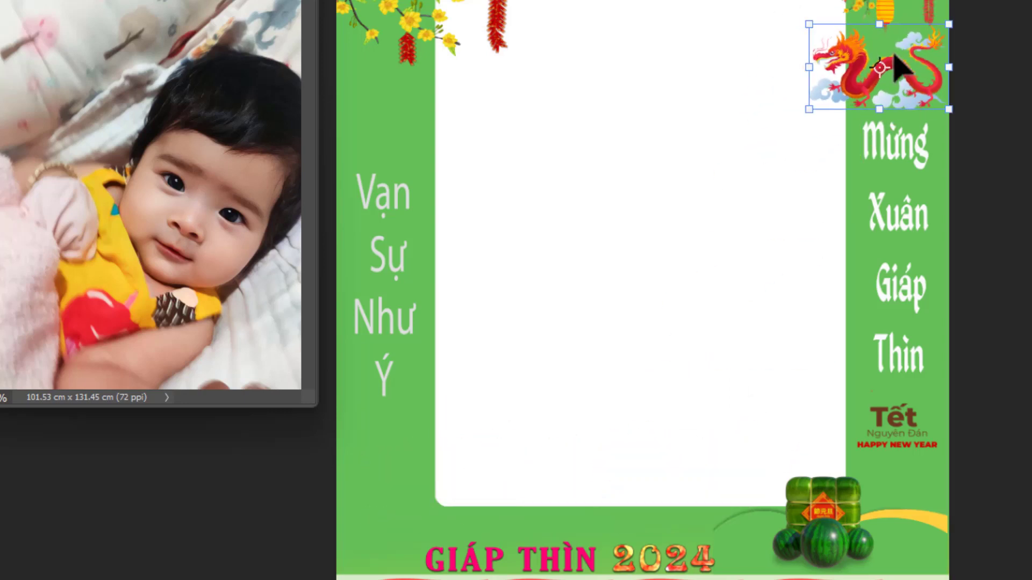
{"action": "left_click_drag", "start_coordinate": [914, 75], "coordinate": [825, 27]}
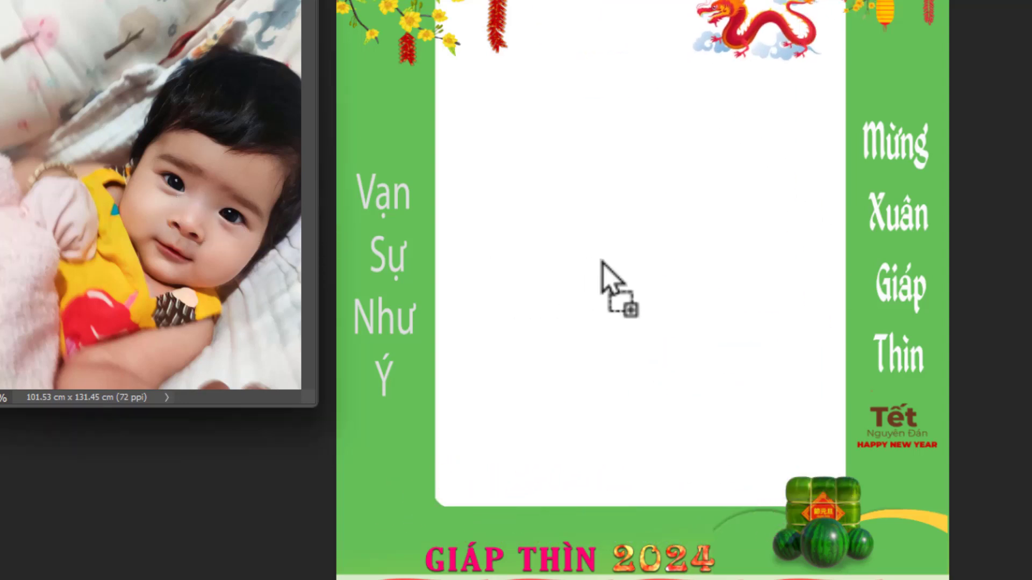
Bring the baby photo into the calendar and lower its layer so it is clipped to the white frame on Layer 3
{"action": "left_click_drag", "start_coordinate": [601, 261], "coordinate": [639, 244]}
{"action": "key", "text": "ctrl+minus"}
{"action": "key", "text": "ctrl+0"}
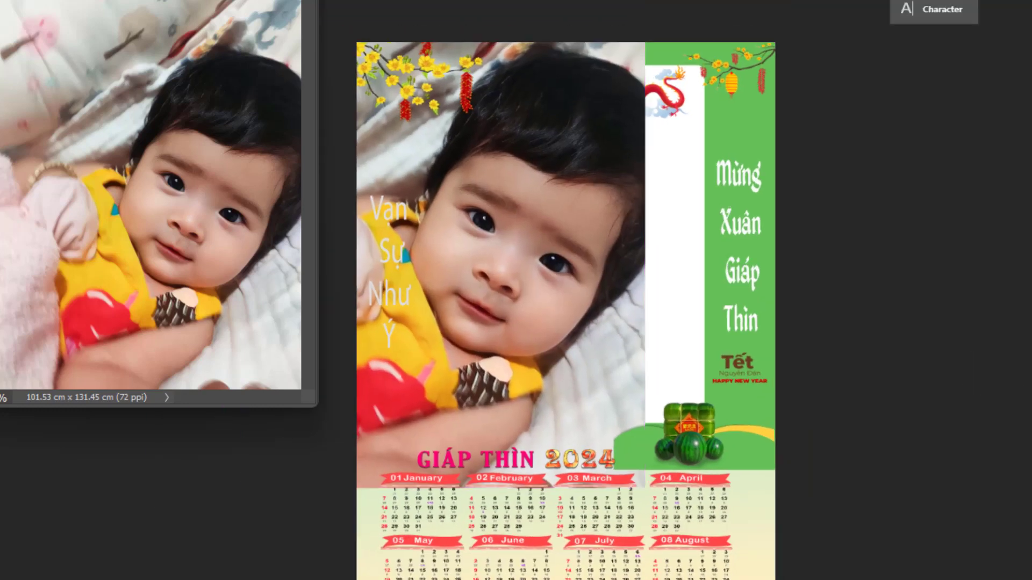
{"action": "key", "text": "ctrl+bracketleft"}
{"action": "key", "text": "ctrl+bracketleft"}
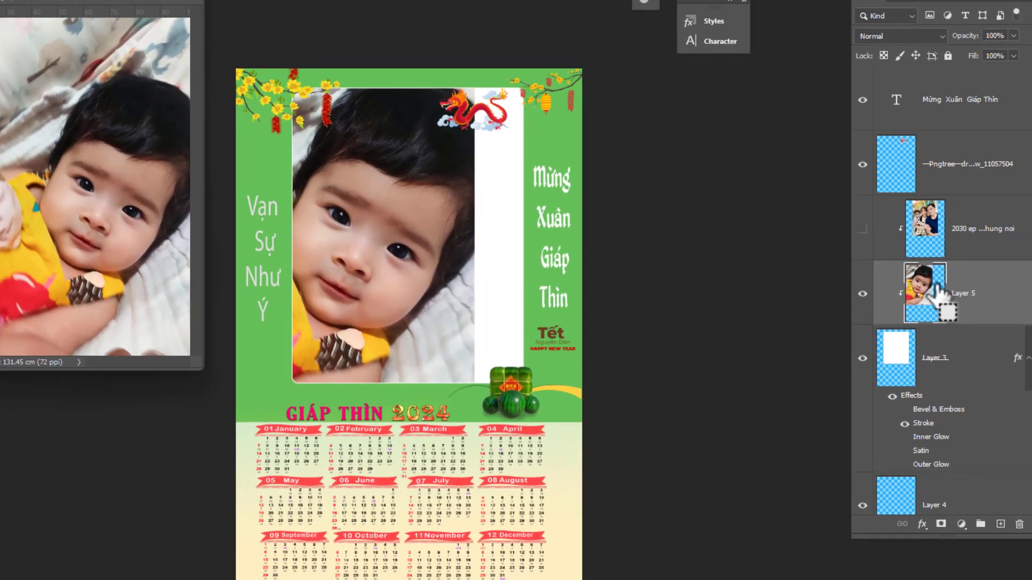
Move the baby photo sideways so it covers the full width of the frame
{"action": "right_click", "coordinate": [327, 295]}
{"action": "left_click", "coordinate": [360, 304]}
{"action": "left_click_drag", "start_coordinate": [359, 295], "coordinate": [431, 293]}
{"action": "scroll", "coordinate": [420, 237], "scroll_direction": "up", "scroll_amount": 4}
{"action": "scroll", "coordinate": [424, 215], "scroll_direction": "down", "scroll_amount": 1}
{"action": "left_click_drag", "start_coordinate": [429, 222], "coordinate": [516, 274]}
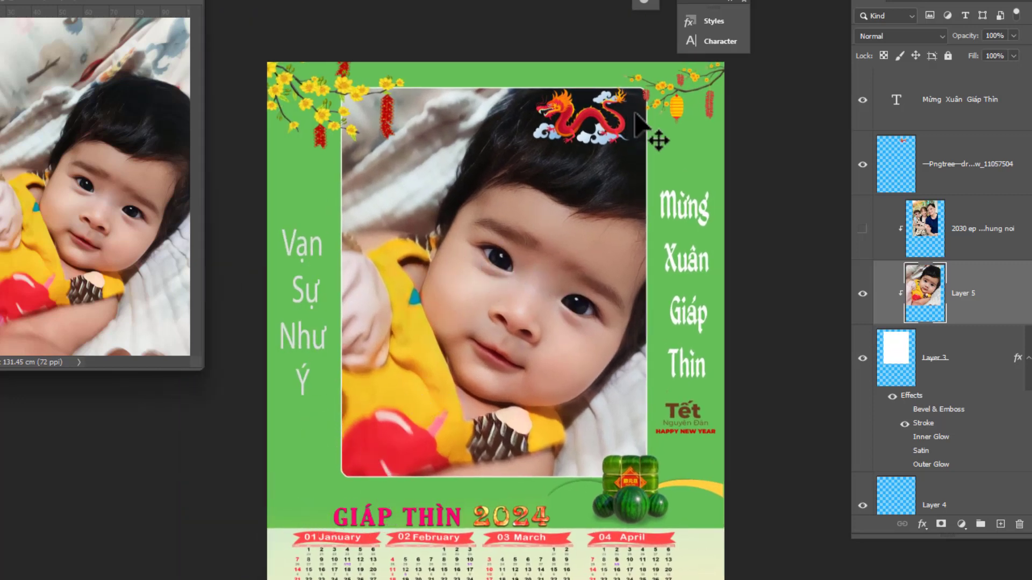
Scale down the baby photo and reposition it so the baby's head, arms and torso fit inside the frame
{"action": "key", "text": "ctrl+minus"}
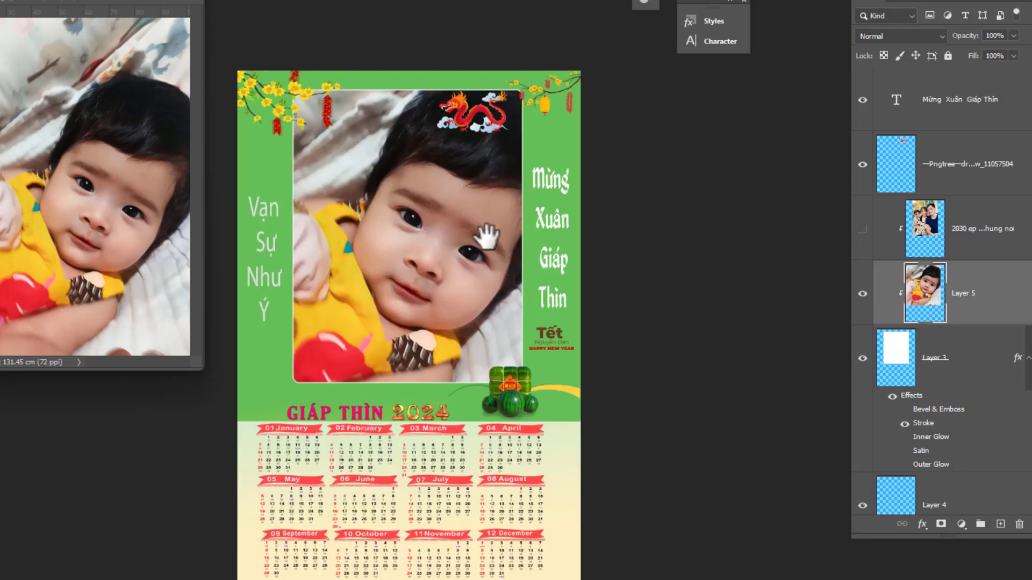
{"action": "scroll", "coordinate": [461, 200], "scroll_direction": "down", "scroll_amount": 1}
{"action": "left_click_drag", "start_coordinate": [488, 281], "coordinate": [524, 121]}
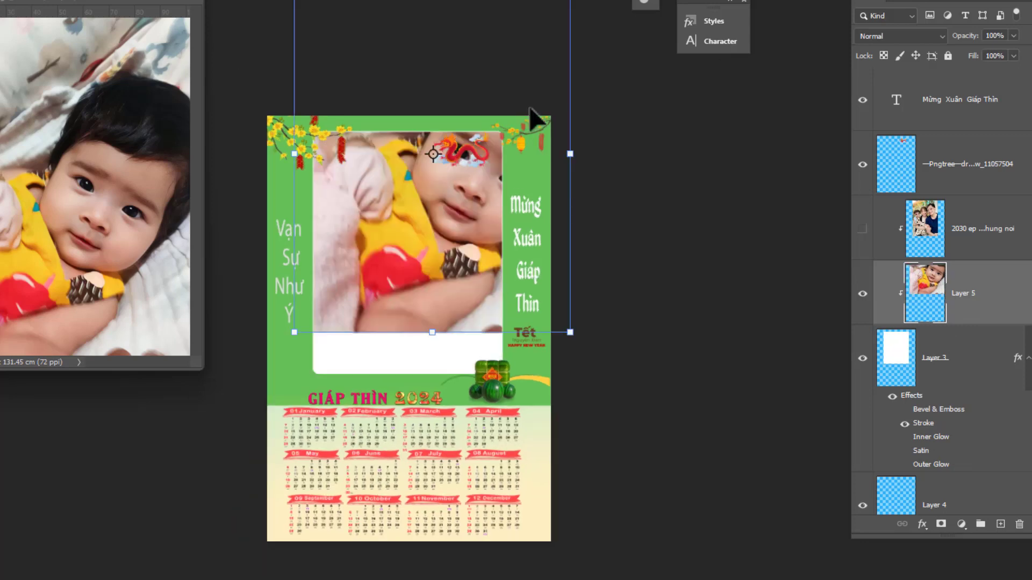
{"action": "left_click_drag", "start_coordinate": [507, 173], "coordinate": [503, 242]}
{"action": "key", "text": "ctrl+t"}
{"action": "left_click_drag", "start_coordinate": [562, 74], "coordinate": [505, 131]}
{"action": "left_click_drag", "start_coordinate": [433, 266], "coordinate": [428, 204]}
{"action": "scroll", "coordinate": [388, 142], "scroll_direction": "up", "scroll_amount": 3}
Flip the dragon horizontally, move it to the frame's lower-left corner above the GIÁP THÌN title, and shrink it slightly
{"action": "left_click_drag", "start_coordinate": [233, 14], "coordinate": [253, 34]}
{"action": "left_click_drag", "start_coordinate": [486, 110], "coordinate": [489, 339]}
{"action": "scroll", "coordinate": [305, 393], "scroll_direction": "up", "scroll_amount": 4}
{"action": "right_click", "coordinate": [441, 410]}
{"action": "left_click", "coordinate": [473, 394]}
{"action": "left_click_drag", "start_coordinate": [452, 390], "coordinate": [433, 383]}
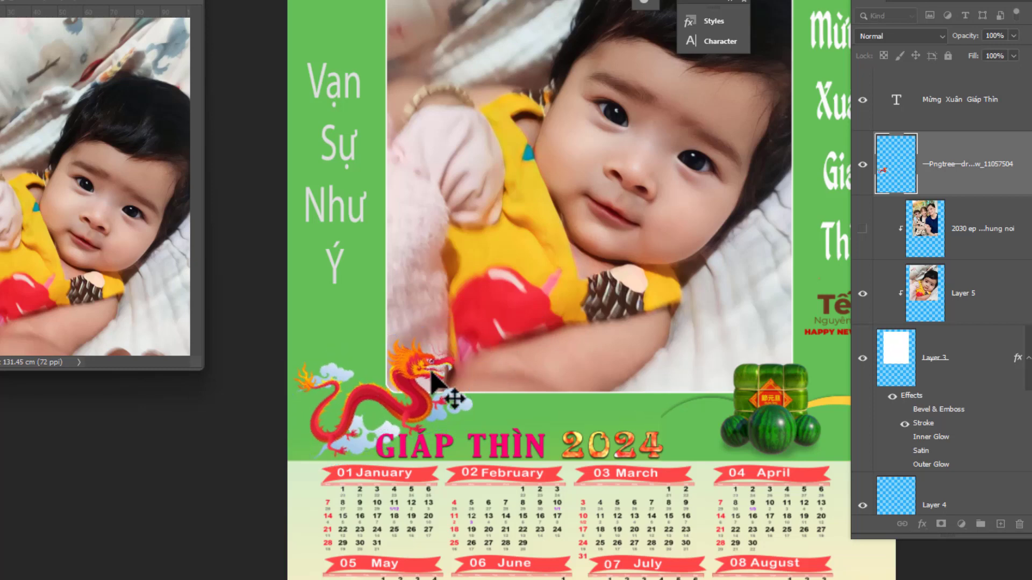
{"action": "key", "text": "Return"}
{"action": "scroll", "coordinate": [442, 357], "scroll_direction": "down", "scroll_amount": 1}
{"action": "scroll", "coordinate": [442, 366], "scroll_direction": "down", "scroll_amount": 2}
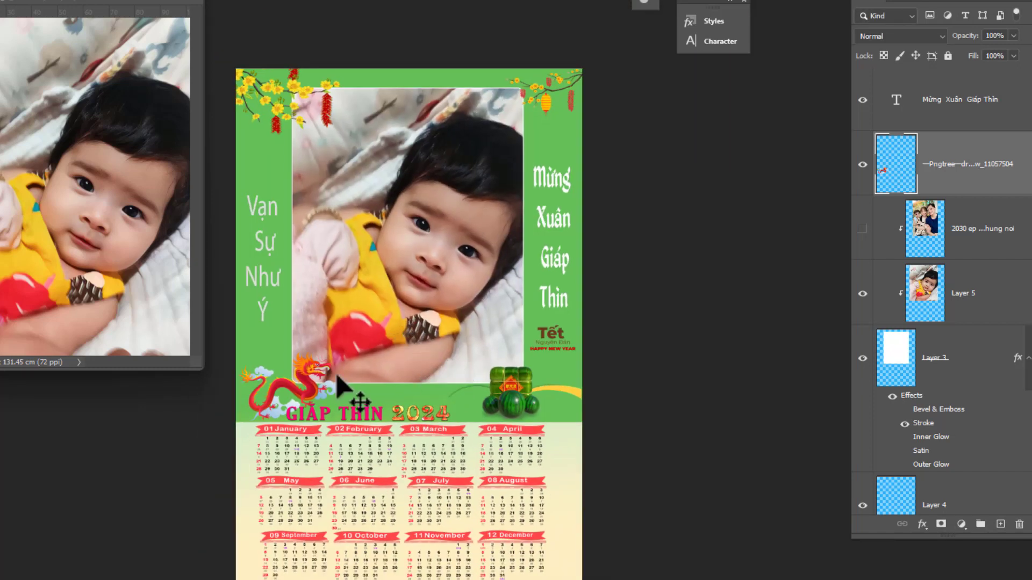
{"action": "left_click_drag", "start_coordinate": [325, 370], "coordinate": [316, 382]}
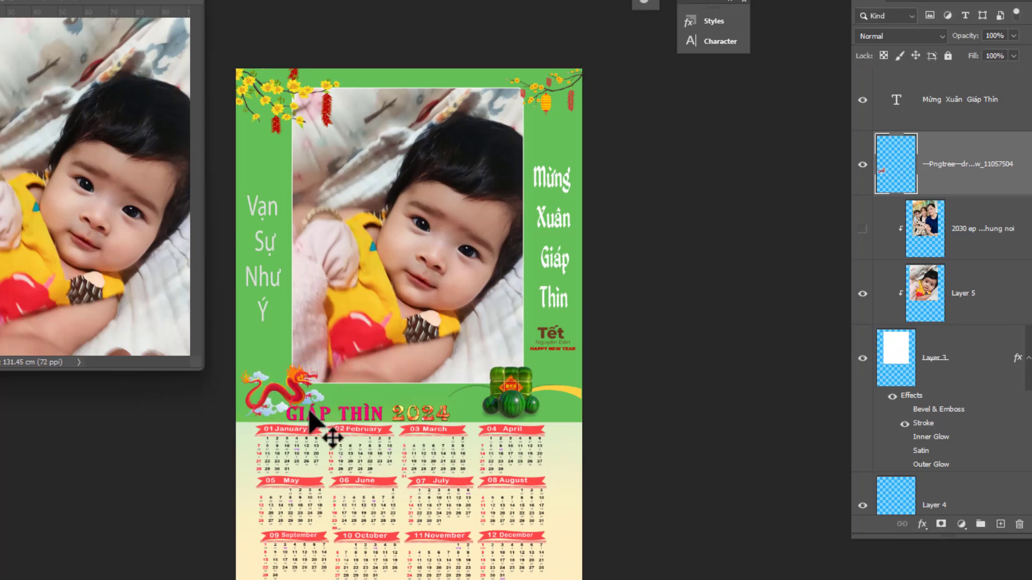
{"action": "left_click", "coordinate": [321, 417]}
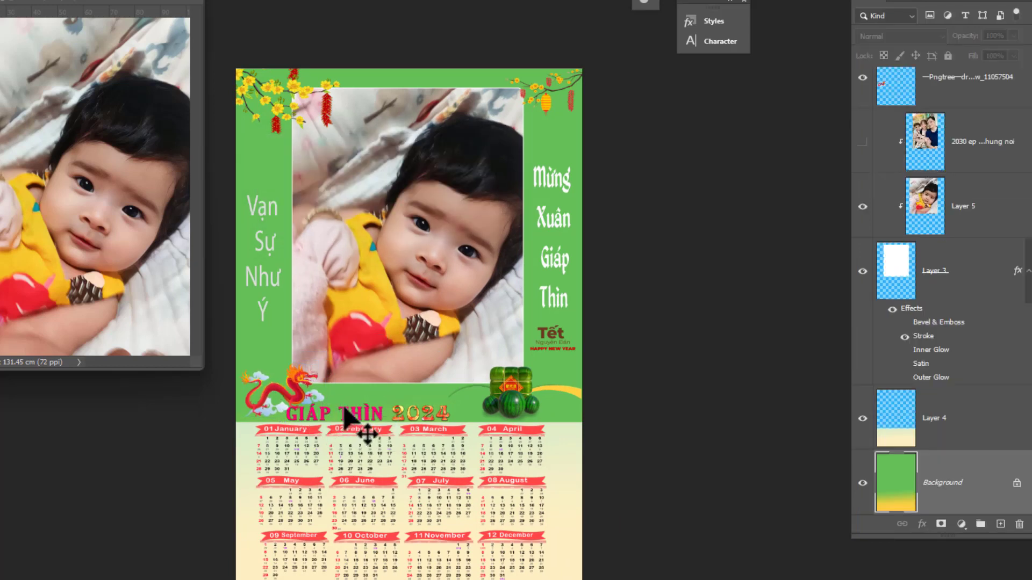
{"action": "left_click", "coordinate": [423, 424]}
{"action": "mouse_move", "coordinate": [424, 410]}
{"action": "left_mouse_down"}
{"action": "mouse_move", "coordinate": [427, 401]}
{"action": "mouse_move", "coordinate": [420, 409]}
{"action": "left_mouse_up"}
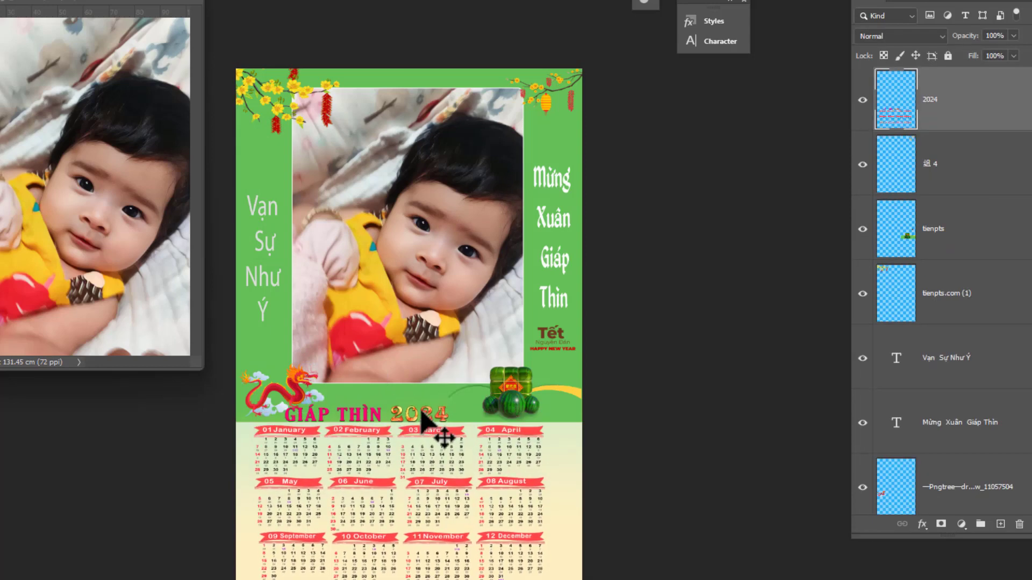
{"action": "key", "text": "ctrl+z"}
Select the dragon layer and fine-tune the dragon's size and position beside the GIÁP THÌN title
{"action": "scroll", "coordinate": [408, 385], "scroll_direction": "up", "scroll_amount": 4}
{"action": "scroll", "coordinate": [392, 397], "scroll_direction": "down", "scroll_amount": 2}
{"action": "right_click", "coordinate": [320, 467]}
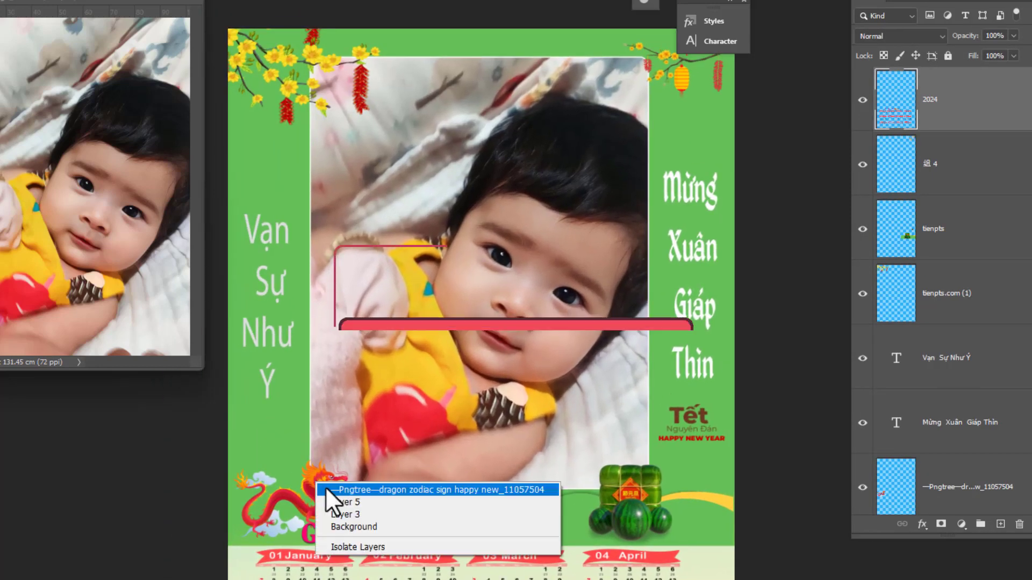
{"action": "left_click", "coordinate": [334, 472]}
{"action": "left_click_drag", "start_coordinate": [357, 460], "coordinate": [390, 438]}
{"action": "left_click_drag", "start_coordinate": [360, 450], "coordinate": [316, 492]}
{"action": "key", "text": "Return"}
Erase the lettering from the red diamond label on the green rice cakes, working on the tienpts layer
{"action": "scroll", "coordinate": [502, 416], "scroll_direction": "down", "scroll_amount": 1}
{"action": "scroll", "coordinate": [608, 511], "scroll_direction": "up", "scroll_amount": 3}
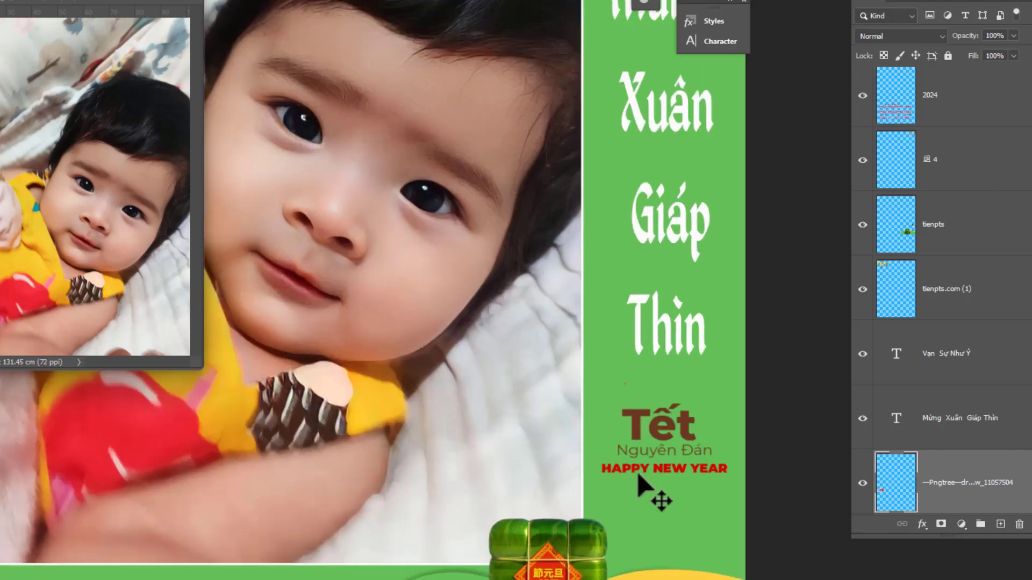
{"action": "scroll", "coordinate": [604, 546], "scroll_direction": "up", "scroll_amount": 3}
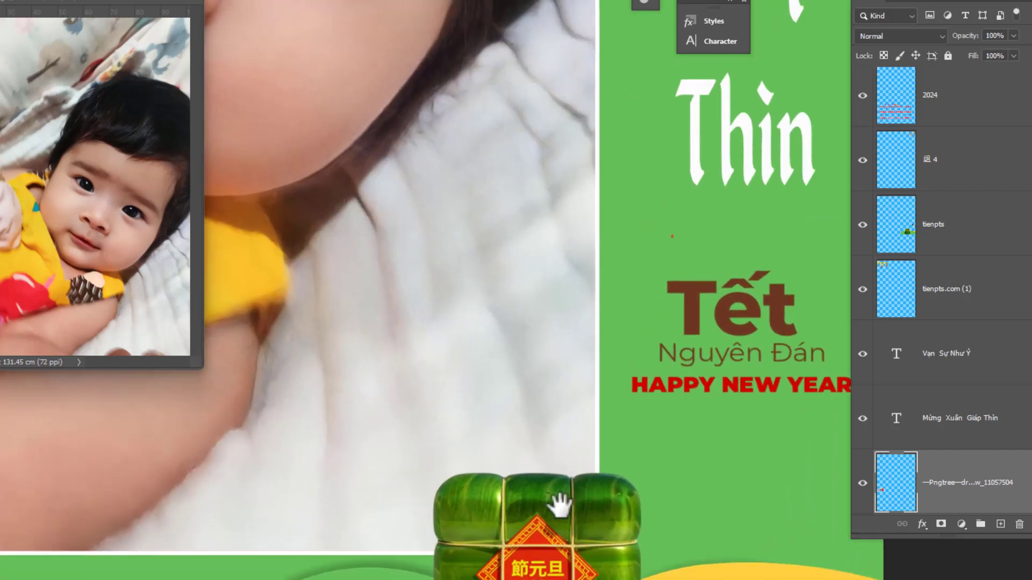
{"action": "scroll", "coordinate": [561, 575], "scroll_direction": "up", "scroll_amount": 2}
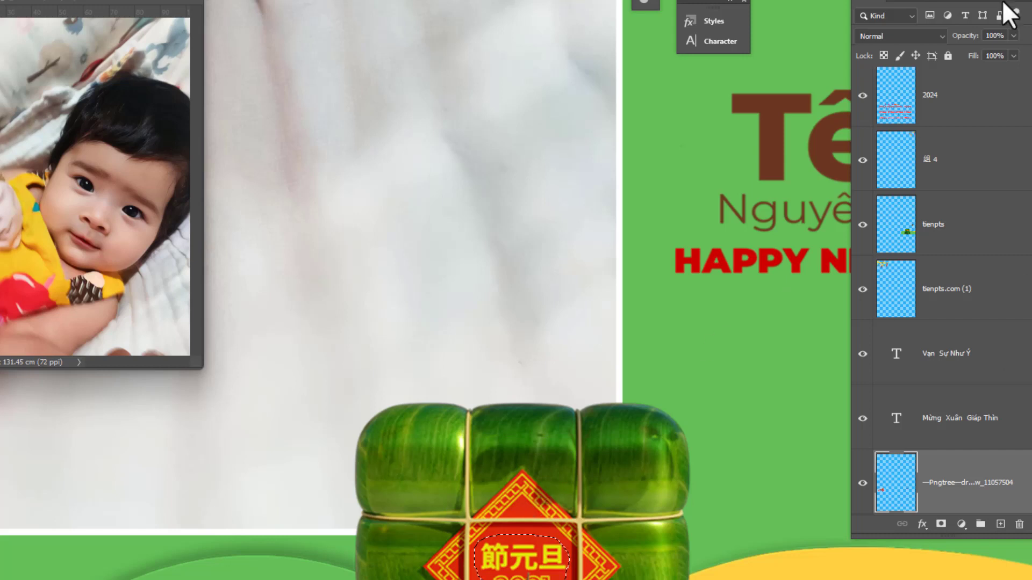
{"action": "left_click", "coordinate": [946, 240]}
{"action": "key", "text": "Delete"}
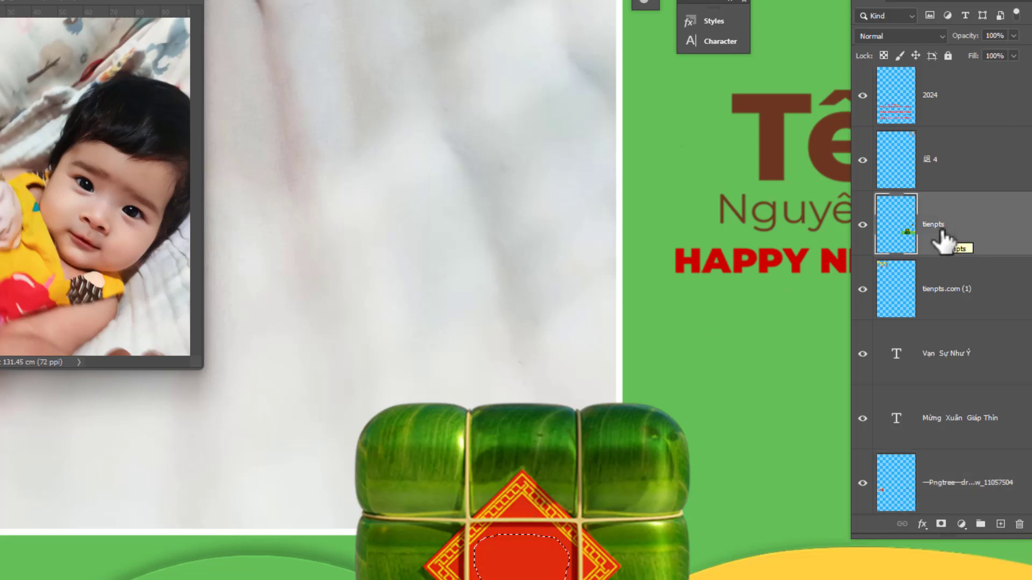
Examine the finished green calendar up close and as a whole, checking the photo, decorations and texts
{"action": "scroll", "coordinate": [714, 345], "scroll_direction": "down", "scroll_amount": 3}
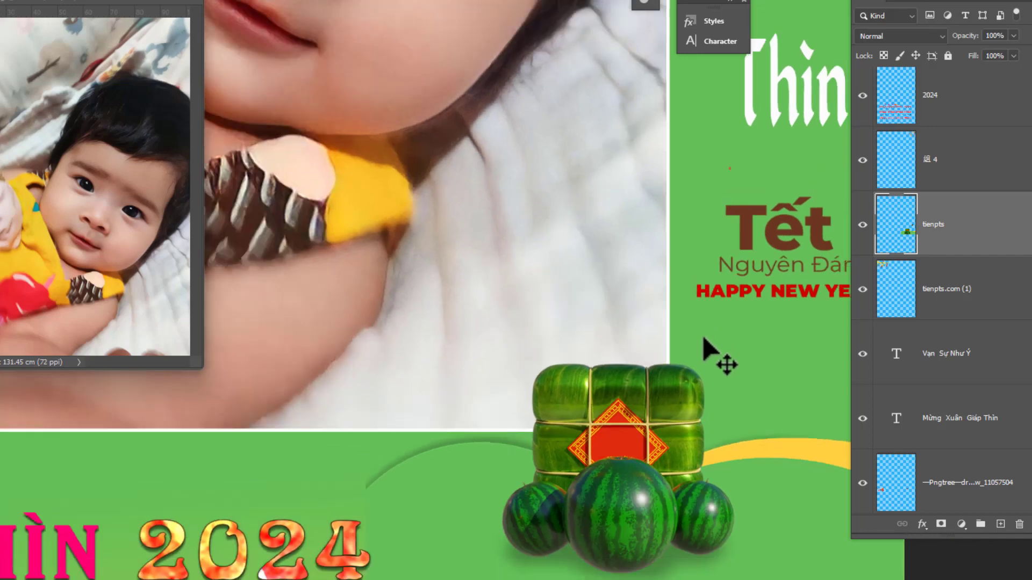
{"action": "scroll", "coordinate": [697, 323], "scroll_direction": "down", "scroll_amount": 1}
{"action": "scroll", "coordinate": [478, 419], "scroll_direction": "down", "scroll_amount": 3}
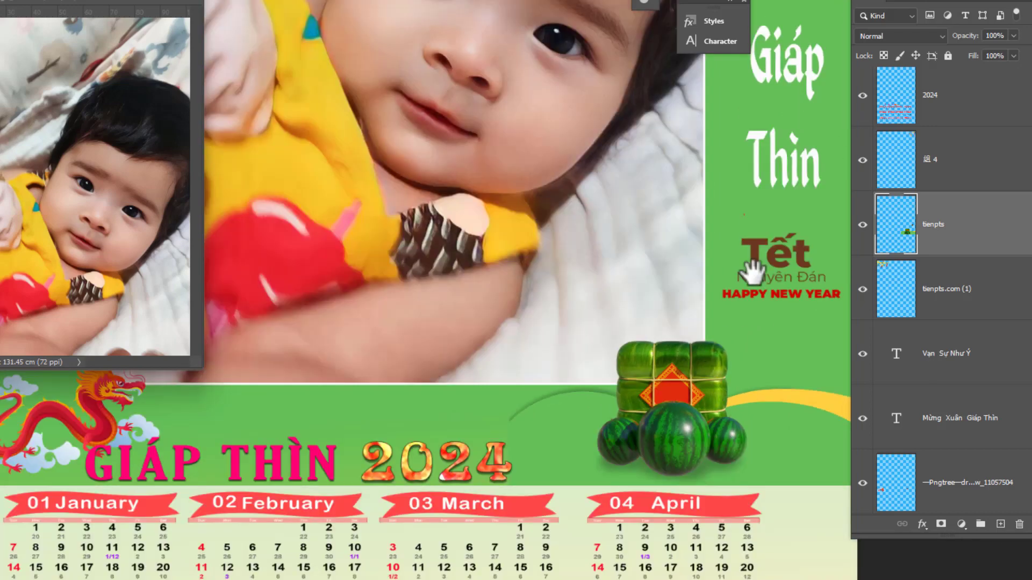
{"action": "left_click_drag", "start_coordinate": [752, 272], "coordinate": [837, 373]}
{"action": "left_click_drag", "start_coordinate": [583, 282], "coordinate": [625, 517]}
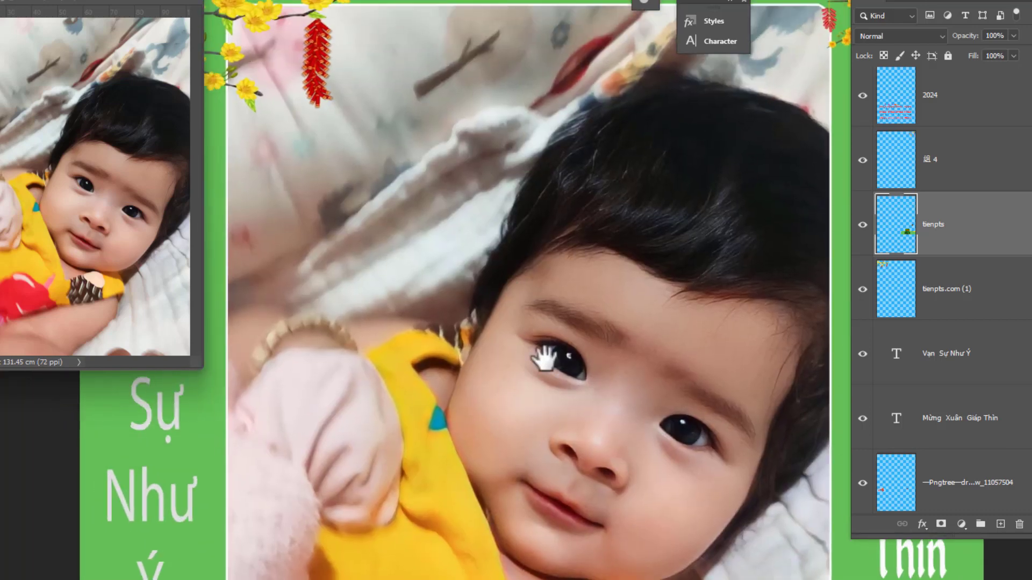
{"action": "left_click_drag", "start_coordinate": [521, 310], "coordinate": [577, 477]}
{"action": "scroll", "coordinate": [602, 342], "scroll_direction": "down", "scroll_amount": 2}
{"action": "scroll", "coordinate": [603, 342], "scroll_direction": "down", "scroll_amount": 1}
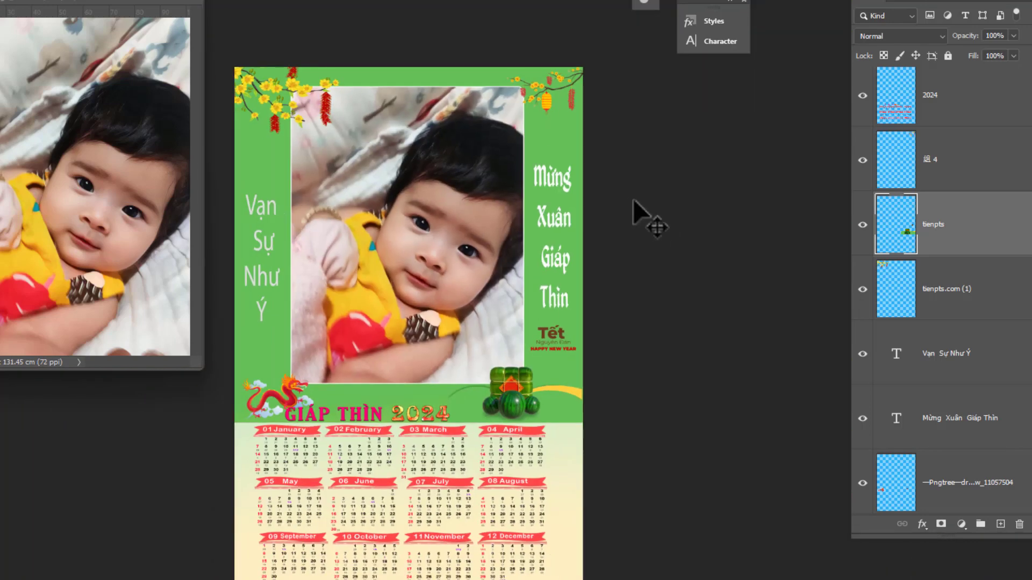
{"action": "scroll", "coordinate": [454, 166], "scroll_direction": "up", "scroll_amount": 1}
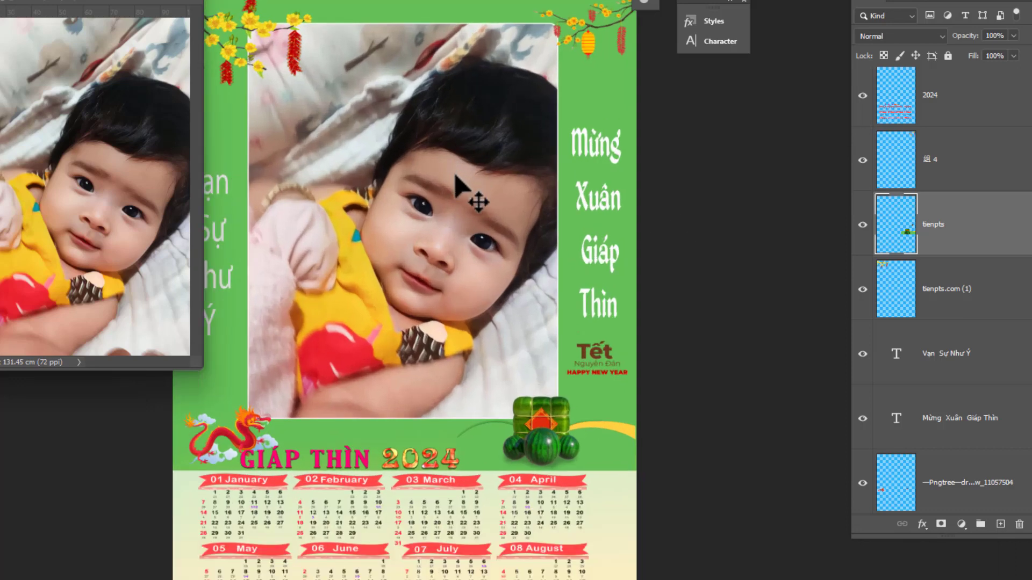
{"action": "scroll", "coordinate": [453, 191], "scroll_direction": "down", "scroll_amount": 1}
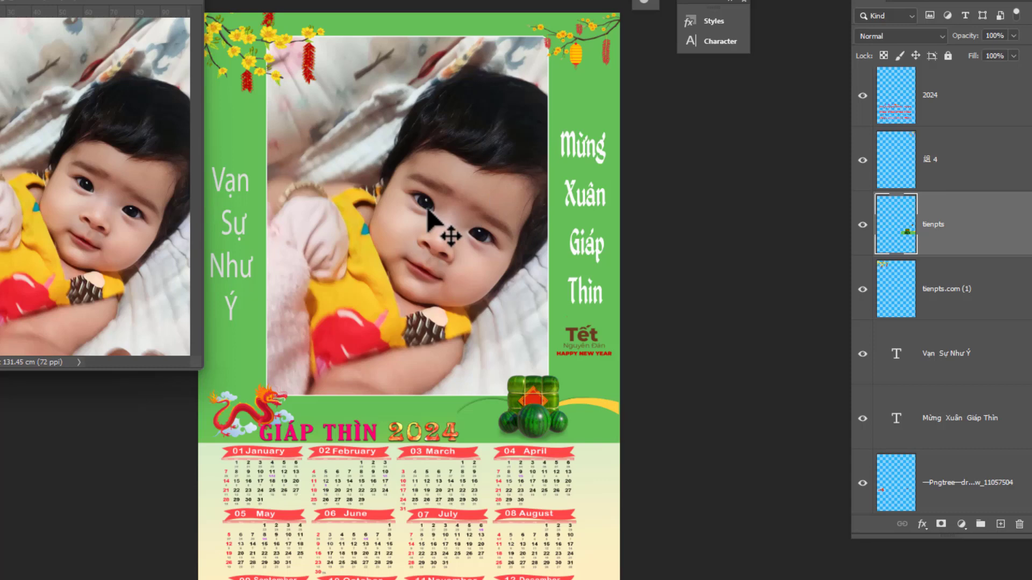
{"action": "scroll", "coordinate": [427, 204], "scroll_direction": "up", "scroll_amount": 1}
{"action": "scroll", "coordinate": [484, 281], "scroll_direction": "down", "scroll_amount": 1}
{"action": "scroll", "coordinate": [502, 293], "scroll_direction": "up", "scroll_amount": 1}
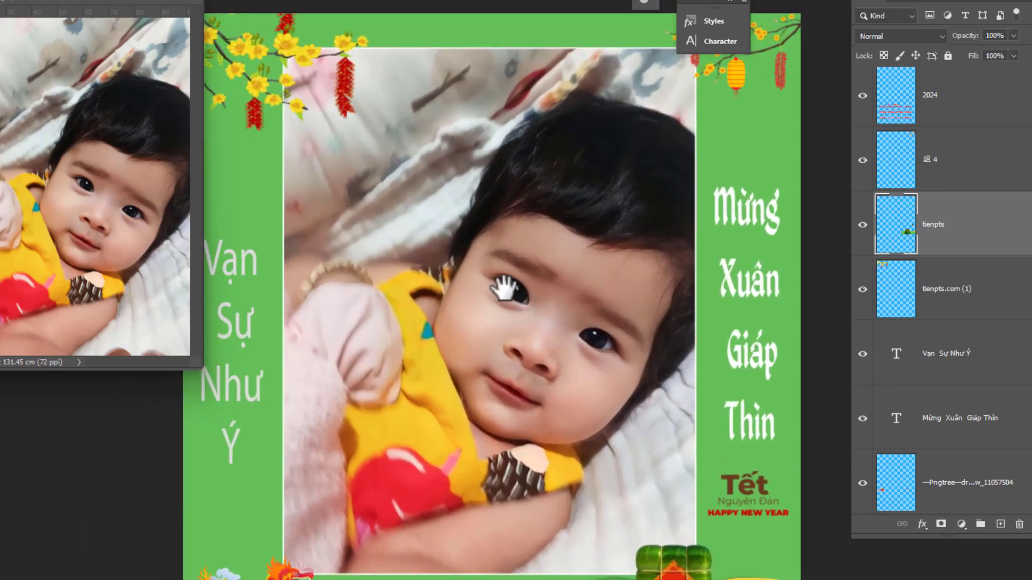
{"action": "scroll", "coordinate": [519, 301], "scroll_direction": "down", "scroll_amount": 2}
{"action": "scroll", "coordinate": [547, 247], "scroll_direction": "down", "scroll_amount": 1}
{"action": "key", "text": "ctrl"}
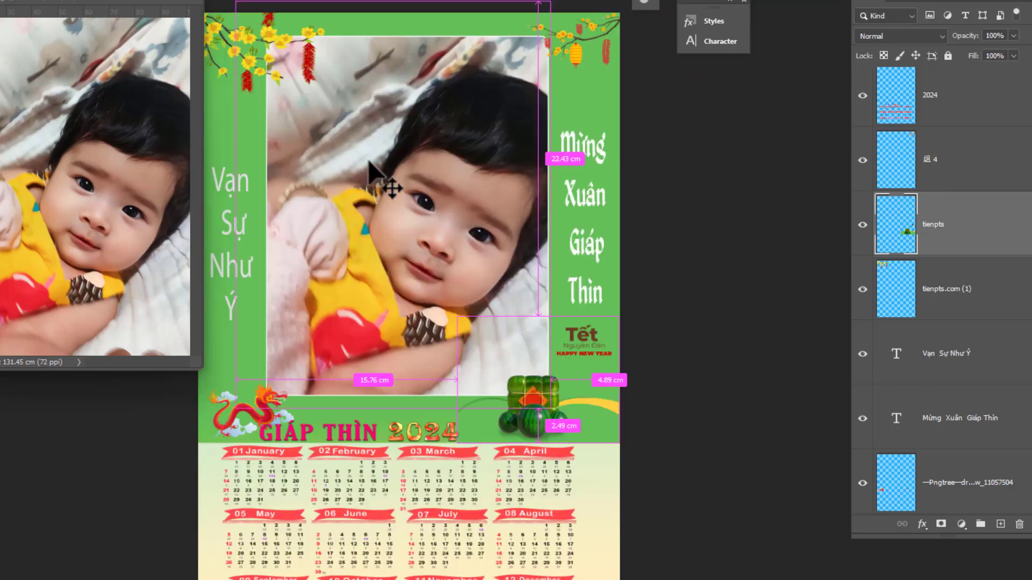
Look through the other open 2024 calendar templates
{"action": "left_click", "coordinate": [210, 0]}
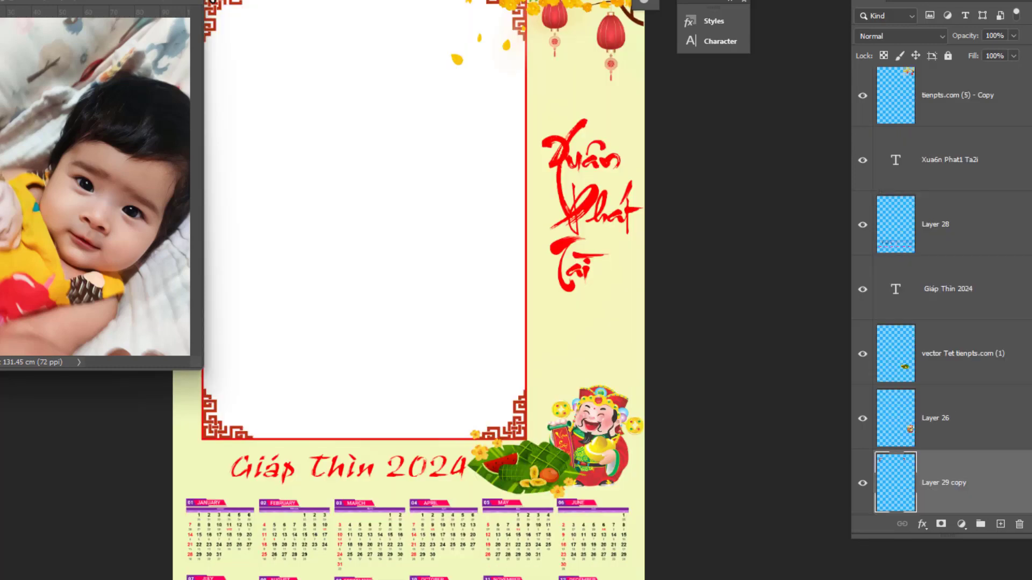
{"action": "scroll", "coordinate": [520, 339], "scroll_direction": "down", "scroll_amount": 1}
{"action": "scroll", "coordinate": [537, 374], "scroll_direction": "up", "scroll_amount": 1}
{"action": "scroll", "coordinate": [540, 379], "scroll_direction": "up", "scroll_amount": 2}
{"action": "scroll", "coordinate": [543, 393], "scroll_direction": "down", "scroll_amount": 3}
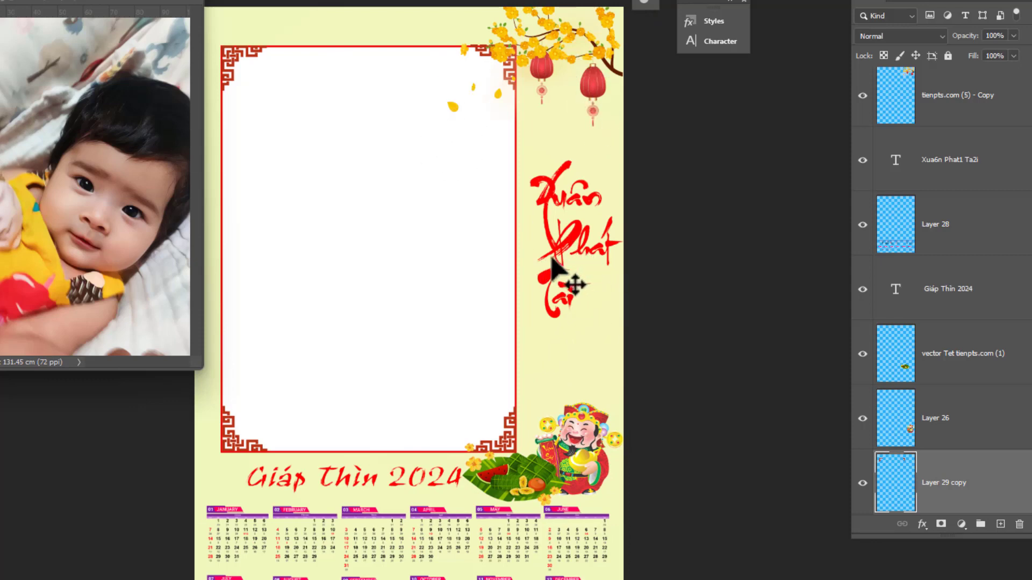
{"action": "left_click", "coordinate": [537, 2]}
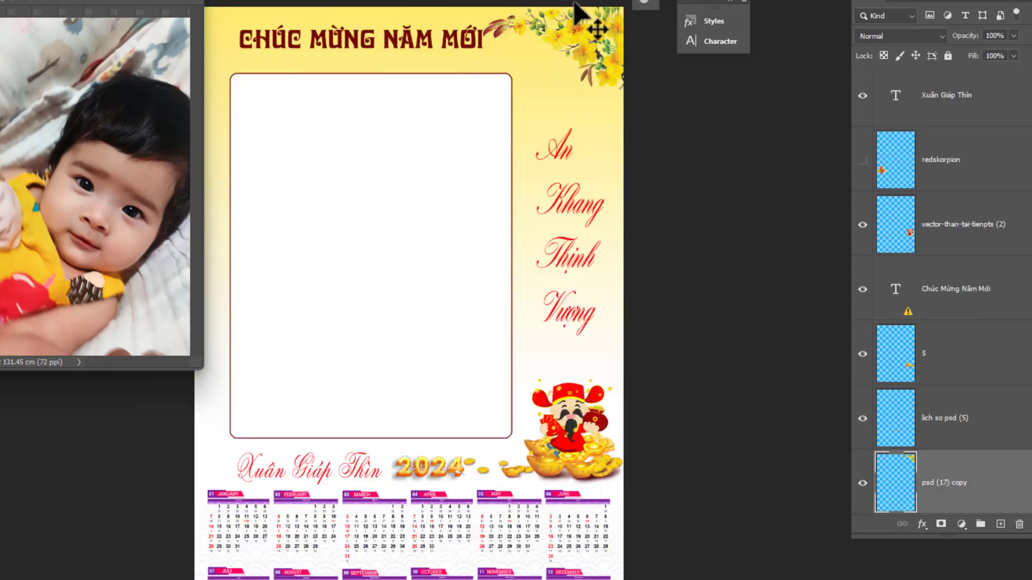
{"action": "left_click", "coordinate": [598, 1]}
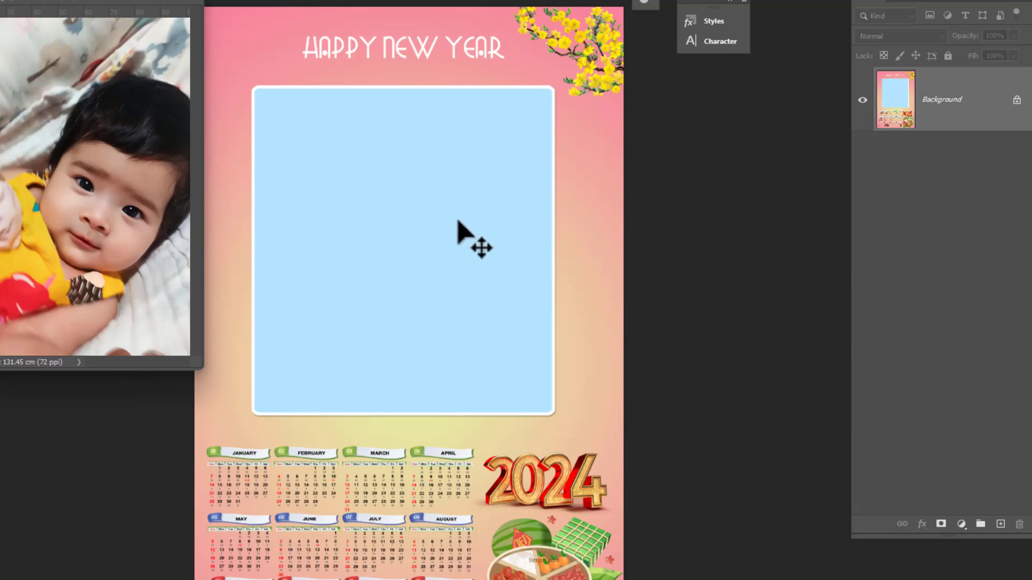
In the cream Xuân Phát Tài calendar, add the baby photo above the Square 1 layer and clip it to that frame
{"action": "left_click", "coordinate": [370, 1]}
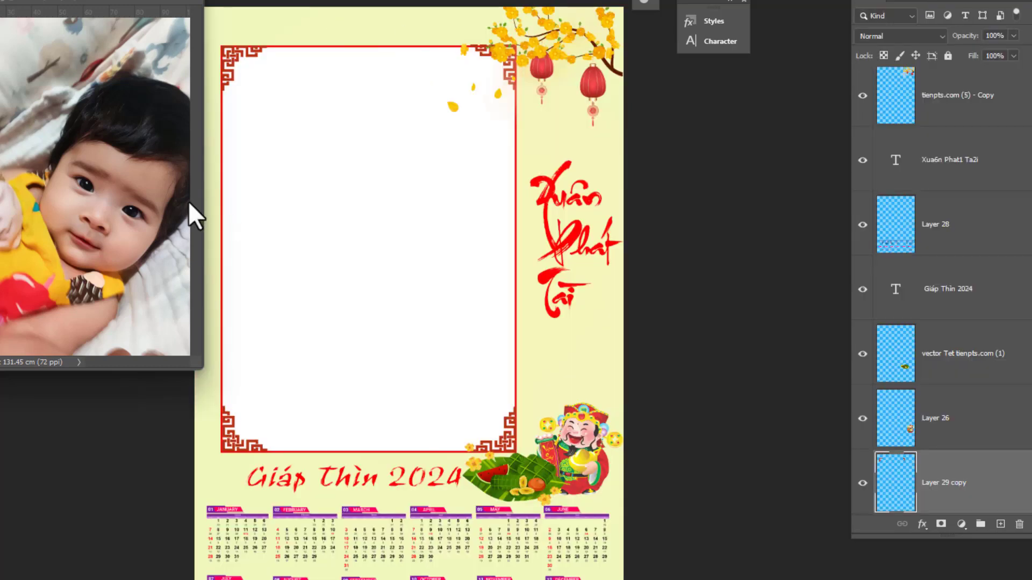
{"action": "scroll", "coordinate": [997, 425], "scroll_direction": "down", "scroll_amount": 4}
{"action": "left_click", "coordinate": [954, 357]}
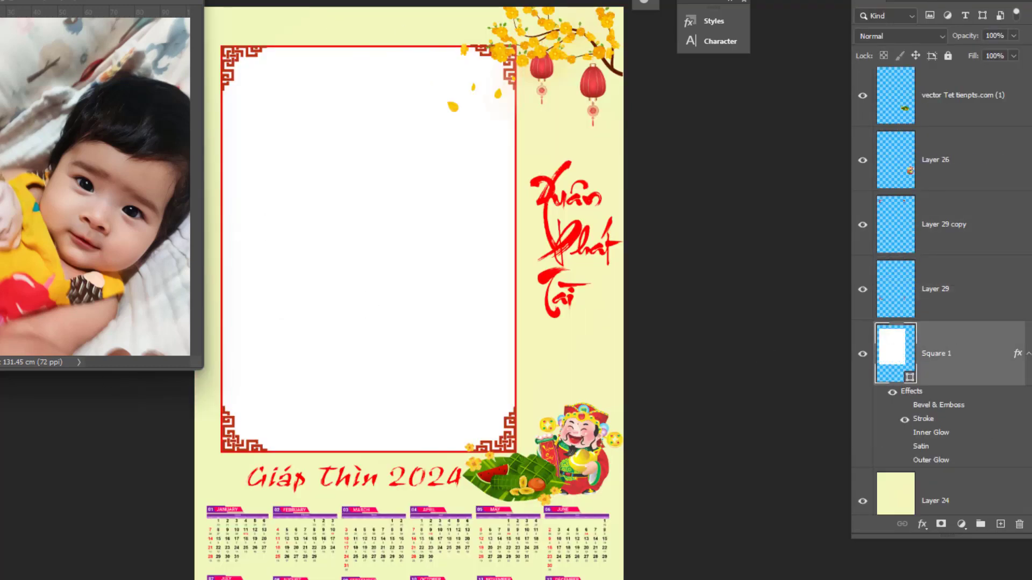
{"action": "left_click", "coordinate": [45, 197]}
{"action": "left_click_drag", "start_coordinate": [69, 215], "coordinate": [411, 266]}
{"action": "key", "text": "ctrl+alt+g"}
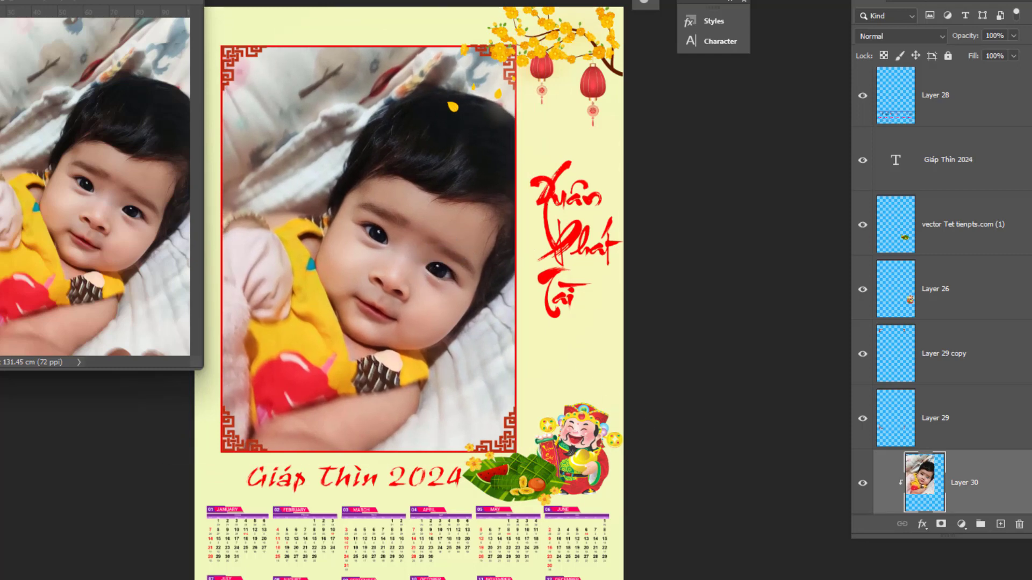
Place the golden dragon Pngtree 2024 image from the Downloads folder into the cream calendar, over the baby photo's lower right corner
{"action": "key", "text": "alt+Tab"}
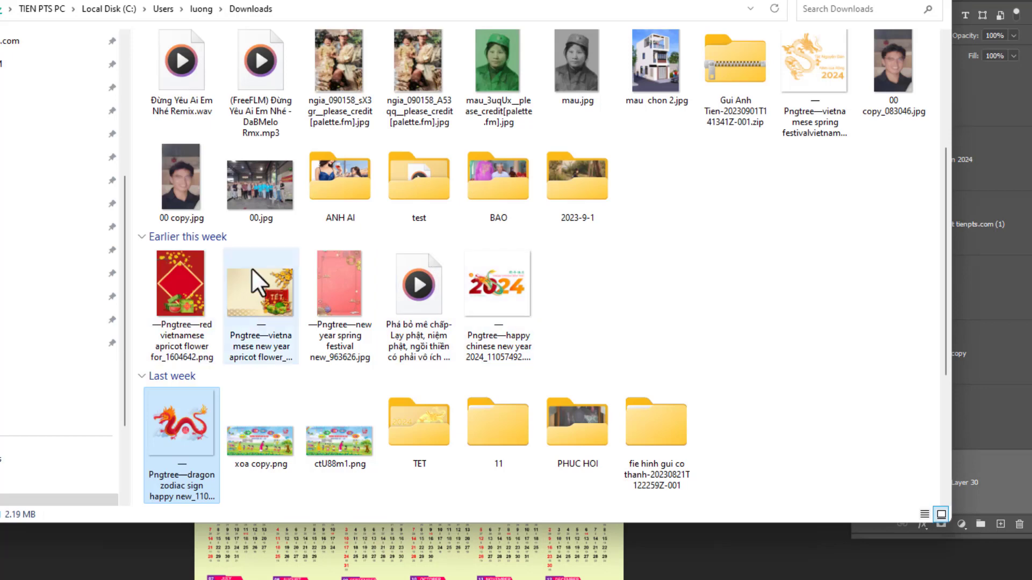
{"action": "scroll", "coordinate": [250, 267], "scroll_direction": "down", "scroll_amount": 5}
{"action": "scroll", "coordinate": [257, 292], "scroll_direction": "up", "scroll_amount": 8}
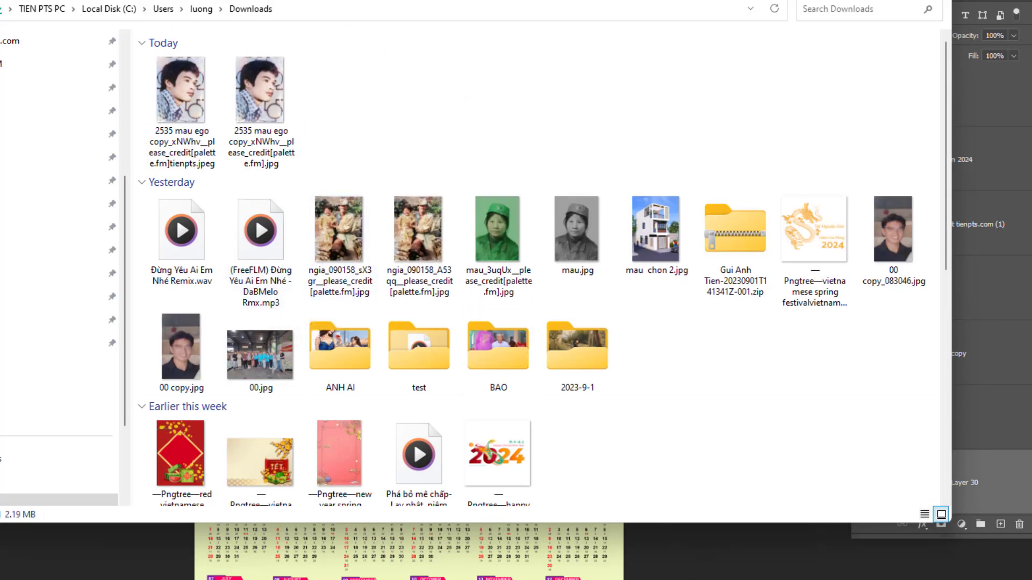
{"action": "left_click_drag", "start_coordinate": [819, 246], "coordinate": [675, 563]}
{"action": "left_click_drag", "start_coordinate": [483, 275], "coordinate": [530, 278]}
{"action": "left_click_drag", "start_coordinate": [680, 123], "coordinate": [544, 253]}
{"action": "left_click_drag", "start_coordinate": [489, 275], "coordinate": [546, 303]}
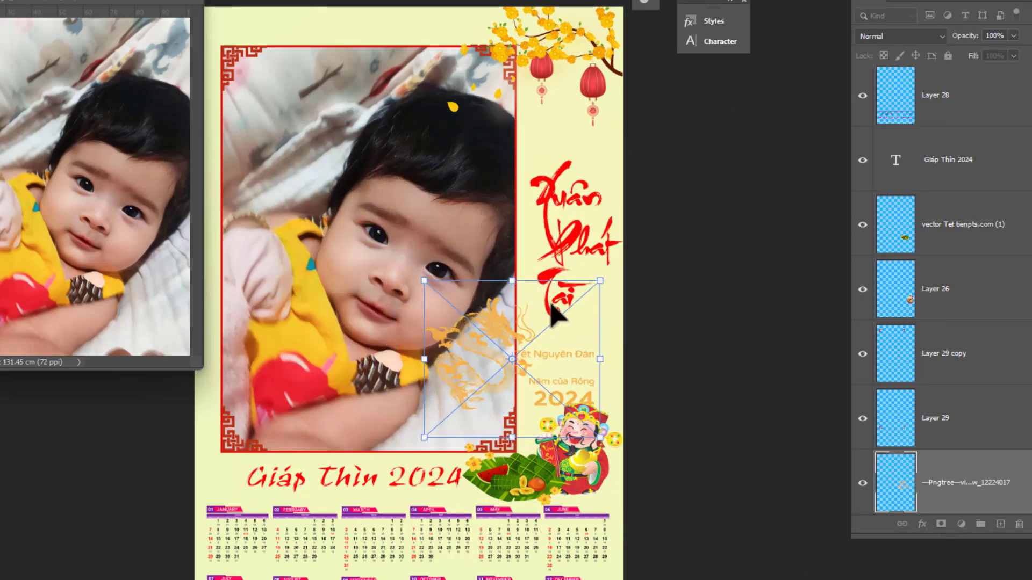
{"action": "key", "text": "Return"}
Lasso the Tết Nguyên Đán, Năm của Rồng and 2024 lettering beside the golden dragon, delete it and deselect
{"action": "scroll", "coordinate": [542, 350], "scroll_direction": "up", "scroll_amount": 1}
{"action": "left_click_drag", "start_coordinate": [515, 356], "coordinate": [501, 355]}
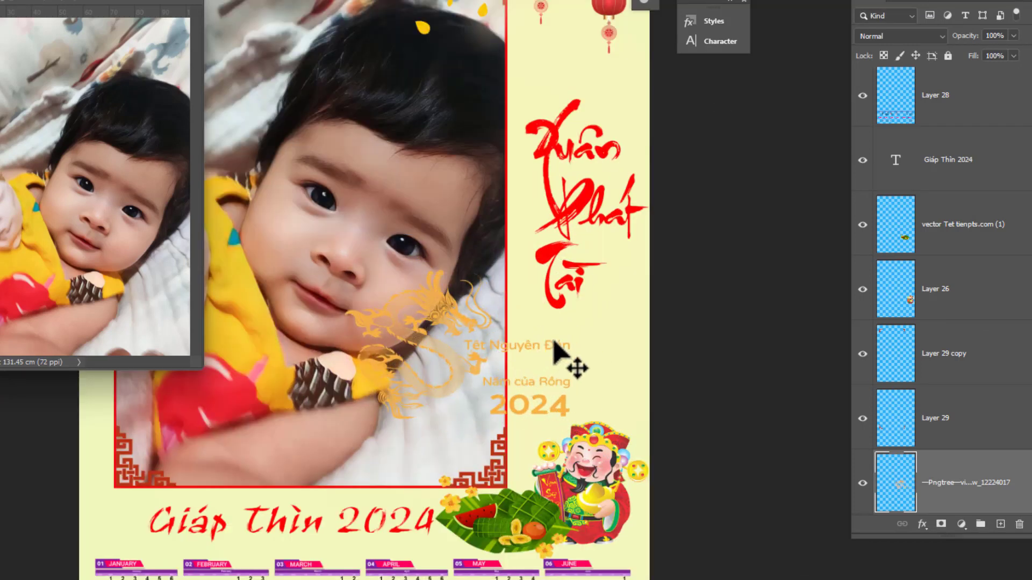
{"action": "left_click_drag", "start_coordinate": [484, 417], "coordinate": [554, 331]}
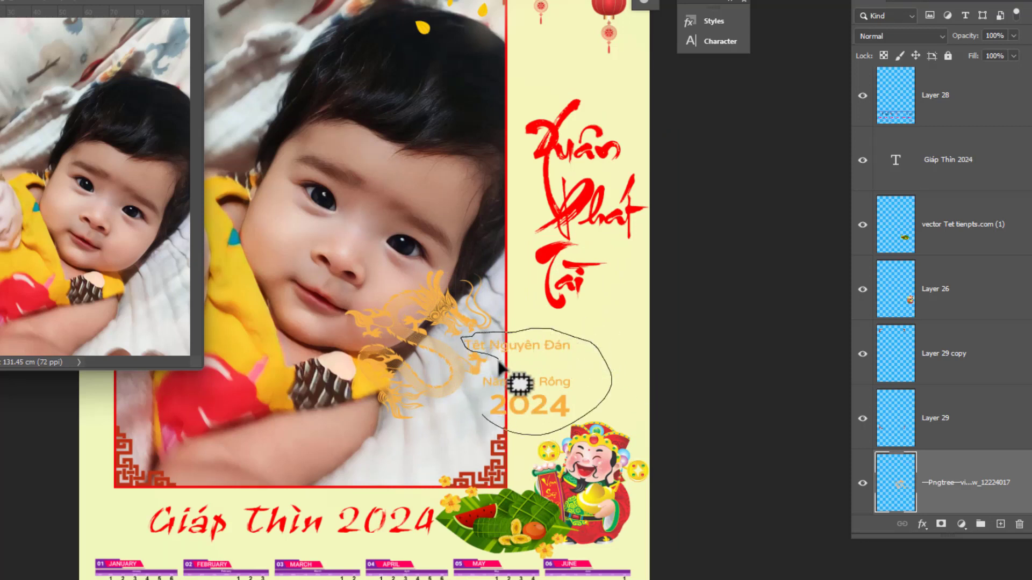
{"action": "left_click_drag", "start_coordinate": [483, 415], "coordinate": [478, 401]}
{"action": "key", "text": "Delete"}
{"action": "key", "text": "ctrl+t"}
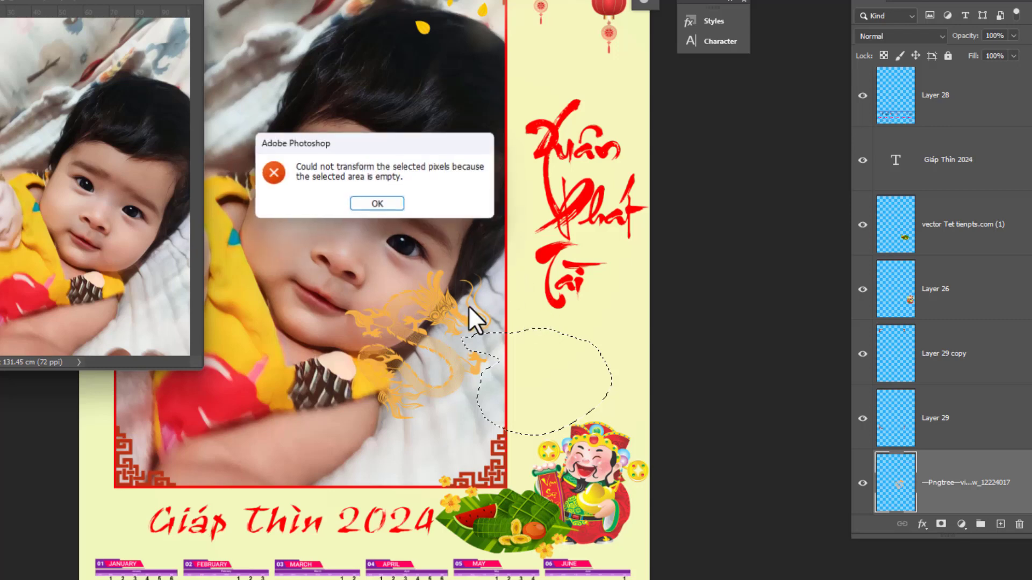
{"action": "key", "text": "Return"}
{"action": "key", "text": "ctrl+d"}
Move the golden dragon into the cream margin below the Xuân Phát Tài lettering and scale it down to fit
{"action": "left_click_drag", "start_coordinate": [461, 337], "coordinate": [612, 350]}
{"action": "key", "text": "ctrl+t"}
{"action": "left_click_drag", "start_coordinate": [640, 277], "coordinate": [619, 304]}
{"action": "key", "text": "Return"}
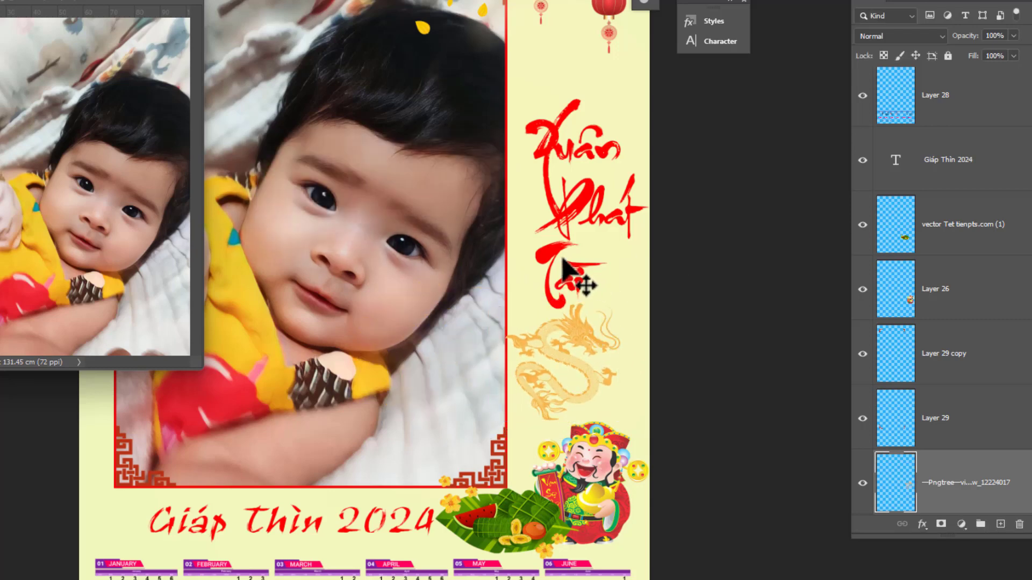
Fine-tune the golden dragon's position between the Xuân Phát Tài lettering and the God of Wealth figure
{"action": "scroll", "coordinate": [570, 279], "scroll_direction": "up", "scroll_amount": 4}
{"action": "left_click_drag", "start_coordinate": [564, 277], "coordinate": [570, 237]}
{"action": "right_click", "coordinate": [574, 459]}
{"action": "left_click", "coordinate": [590, 469]}
{"action": "left_click_drag", "start_coordinate": [588, 465], "coordinate": [581, 308]}
{"action": "left_click_drag", "start_coordinate": [582, 307], "coordinate": [591, 301]}
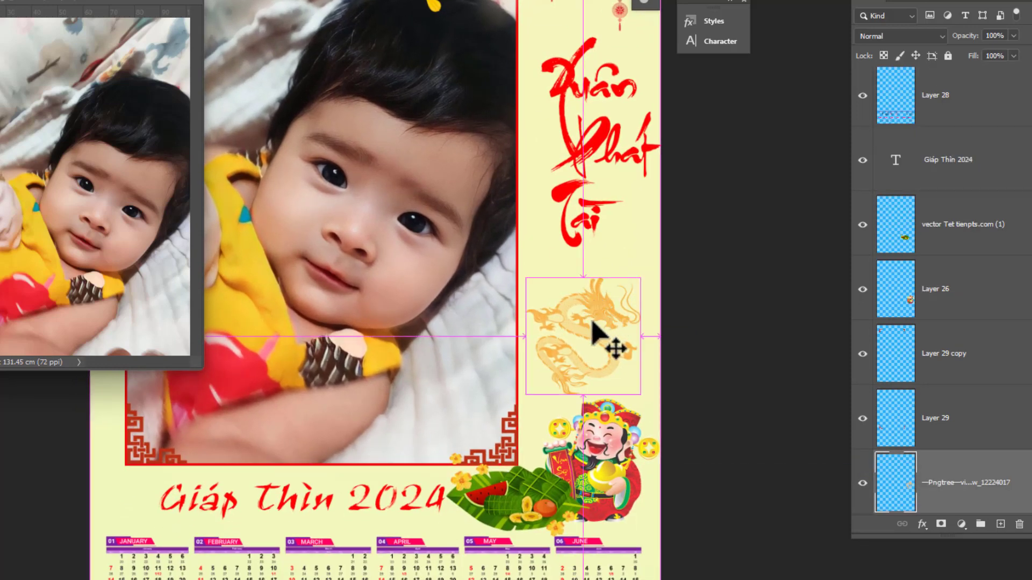
{"action": "scroll", "coordinate": [594, 327], "scroll_direction": "down", "scroll_amount": 1}
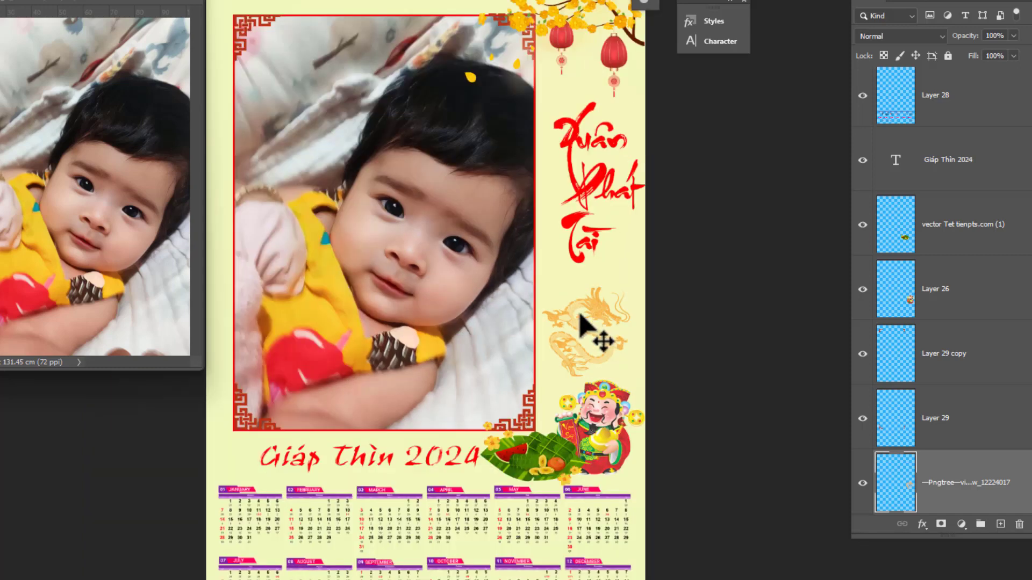
{"action": "left_click_drag", "start_coordinate": [599, 317], "coordinate": [599, 308]}
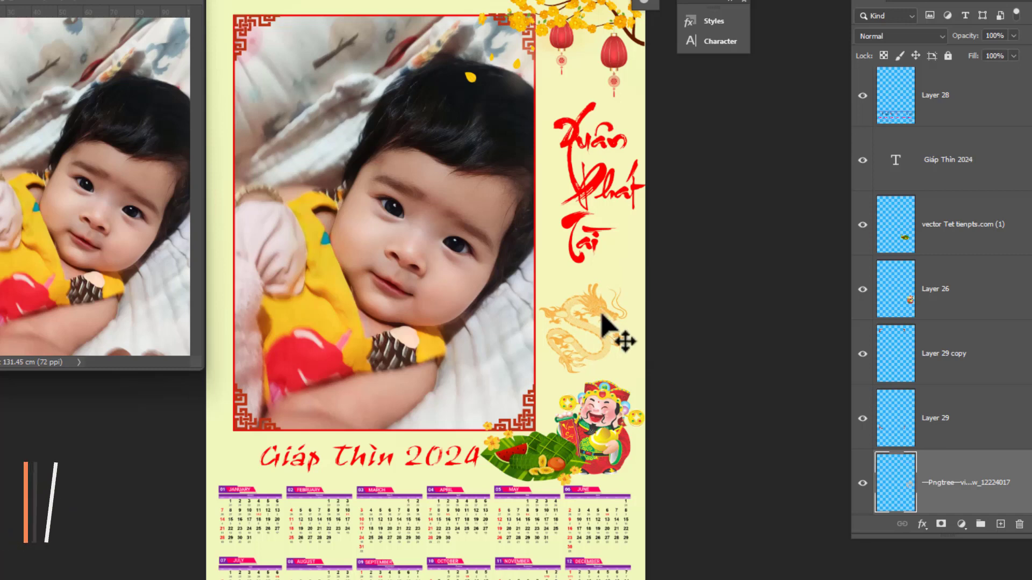
Shrink the Giáp Thìn 2024 title horizontally from its right end so it clears the flowers by the rice cakes
{"action": "scroll", "coordinate": [591, 318], "scroll_direction": "down", "scroll_amount": 2}
{"action": "scroll", "coordinate": [537, 346], "scroll_direction": "up", "scroll_amount": 3}
{"action": "scroll", "coordinate": [334, 521], "scroll_direction": "up", "scroll_amount": 2}
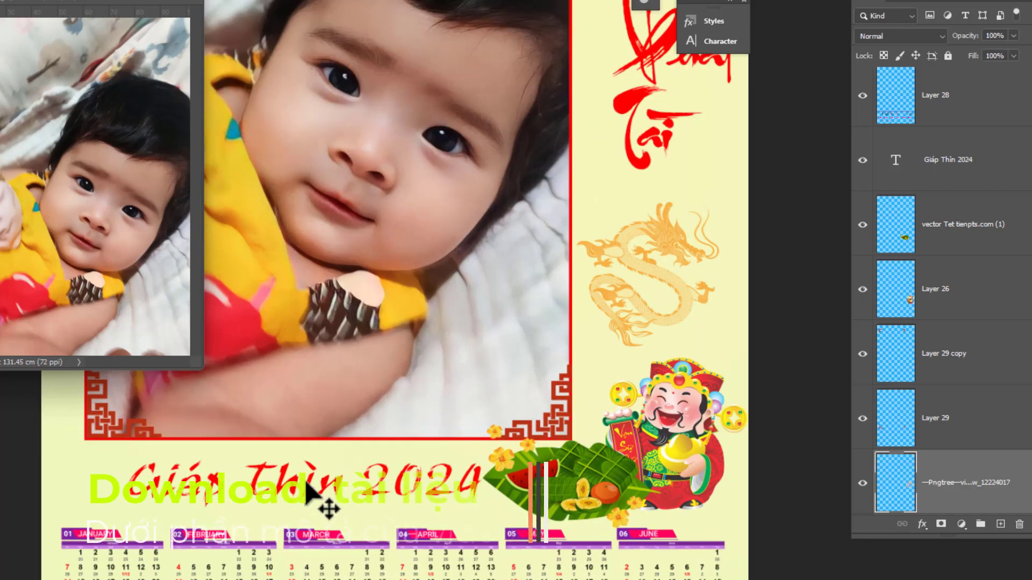
{"action": "left_click", "coordinate": [316, 472]}
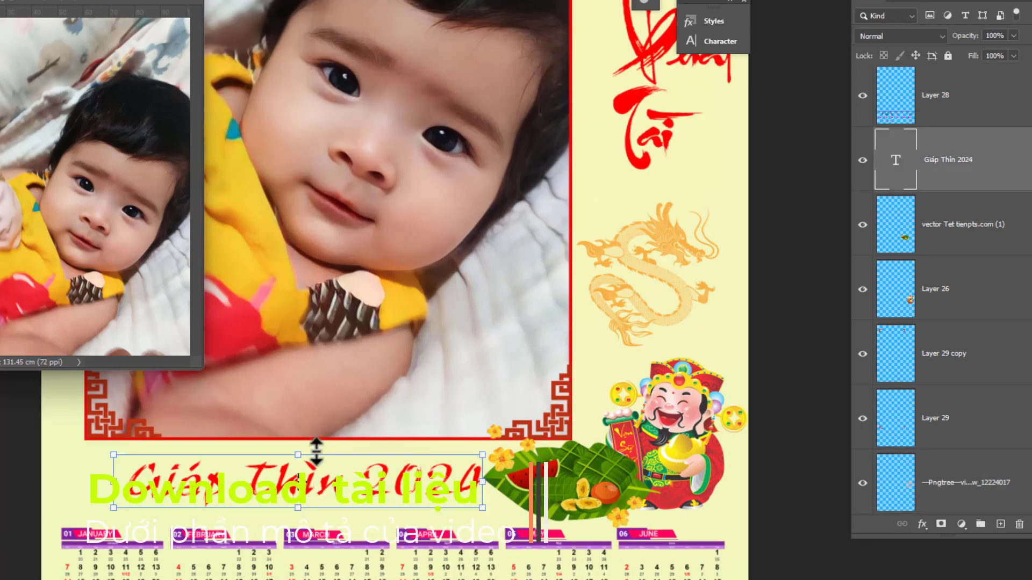
{"action": "left_click_drag", "start_coordinate": [482, 476], "coordinate": [471, 476]}
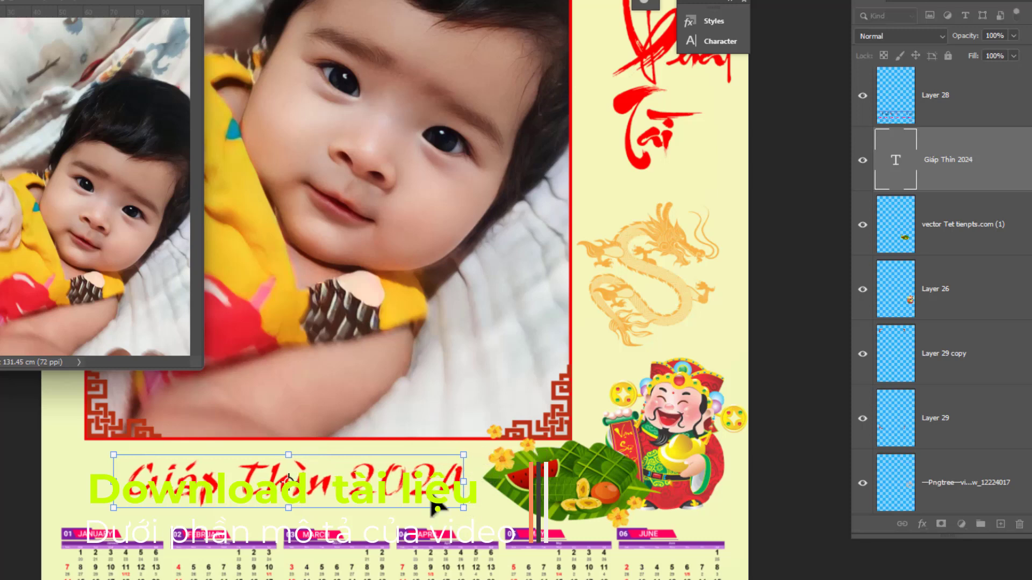
{"action": "key", "text": "Return"}
Shift the green rice cakes about 0.62 cm left and 0.40 cm down, and raise the God of Wealth about 0.53 cm
{"action": "scroll", "coordinate": [438, 488], "scroll_direction": "down", "scroll_amount": 2}
{"action": "right_click", "coordinate": [532, 487]}
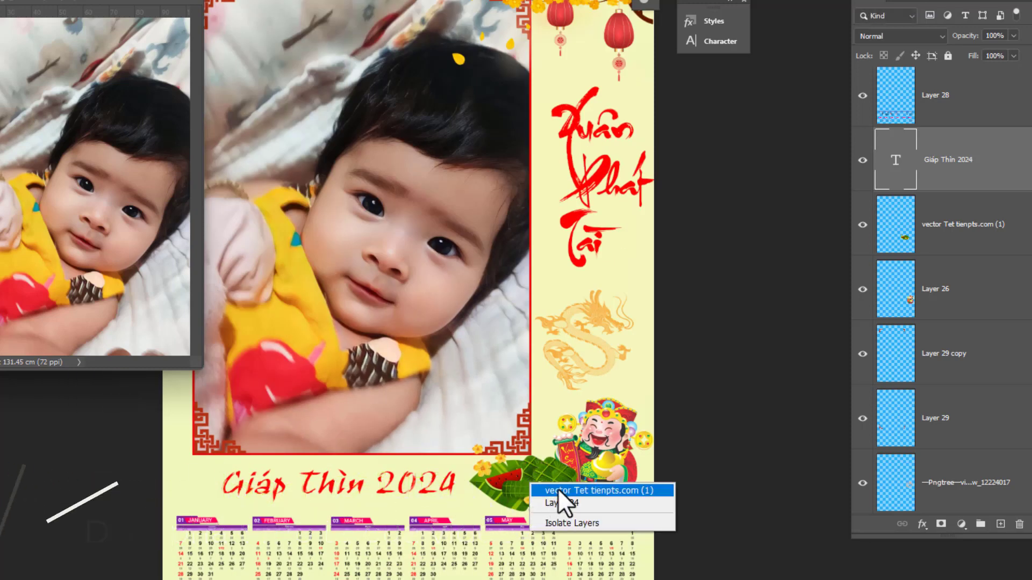
{"action": "left_click", "coordinate": [569, 489]}
{"action": "left_click_drag", "start_coordinate": [562, 500], "coordinate": [551, 504]}
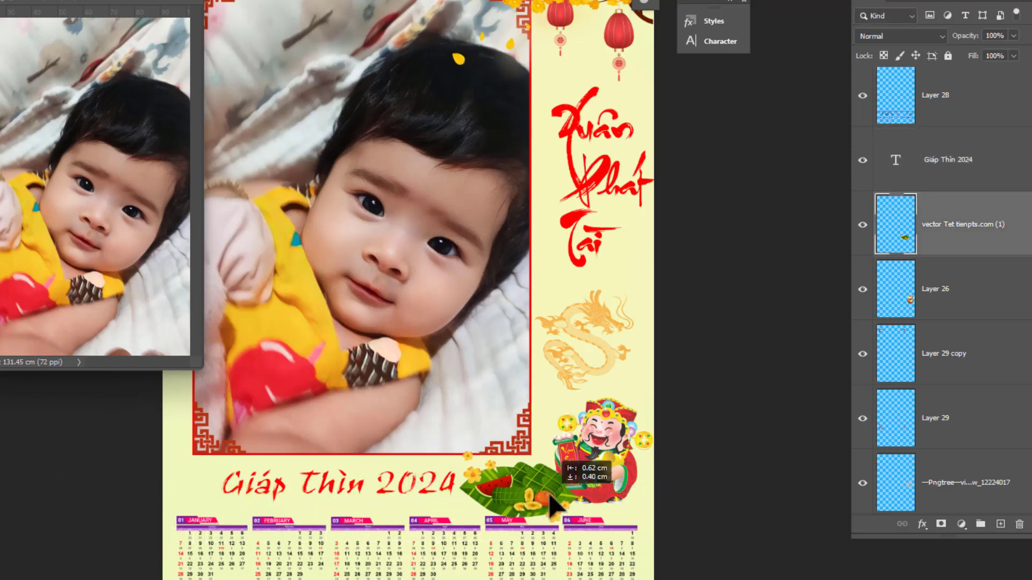
{"action": "left_click", "coordinate": [613, 454]}
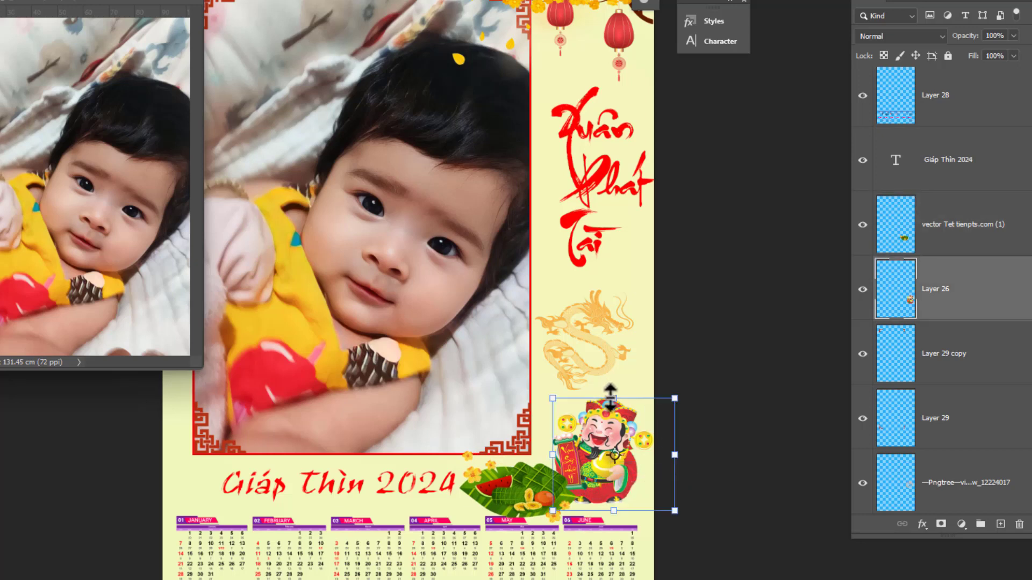
{"action": "left_click_drag", "start_coordinate": [609, 449], "coordinate": [610, 438]}
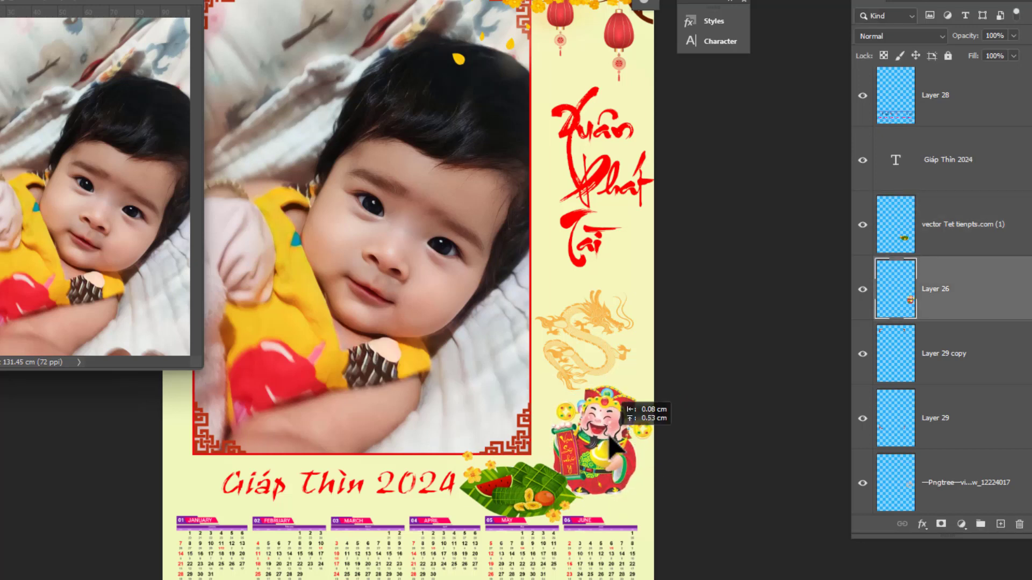
Nudge the golden dragon slightly upward above the God of Wealth and select the apricot branch and lantern layer
{"action": "right_click", "coordinate": [603, 317]}
{"action": "left_click", "coordinate": [611, 323]}
{"action": "left_click_drag", "start_coordinate": [612, 316], "coordinate": [614, 312]}
{"action": "key", "text": "ctrl+minus"}
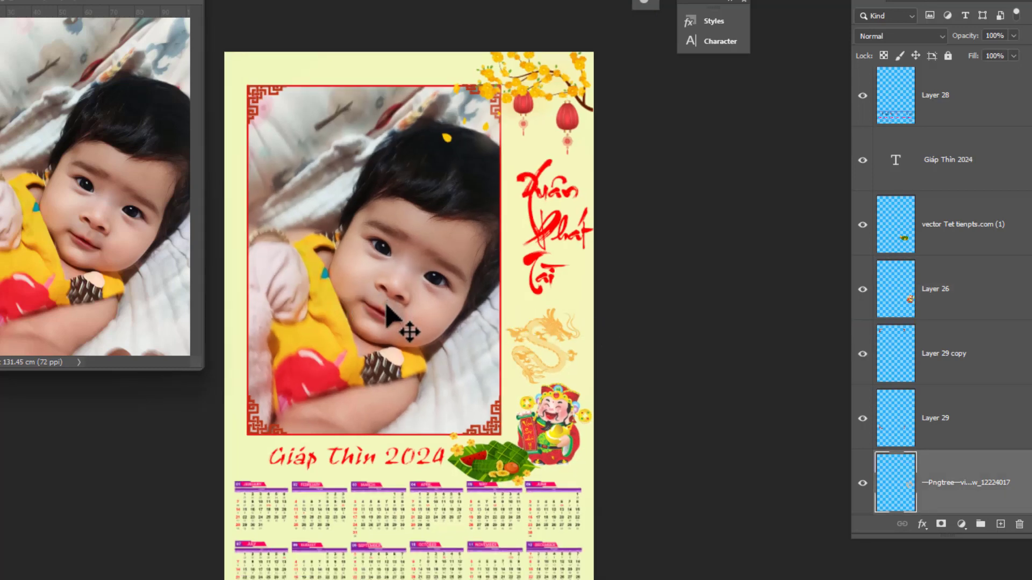
{"action": "scroll", "coordinate": [414, 228], "scroll_direction": "down", "scroll_amount": 1}
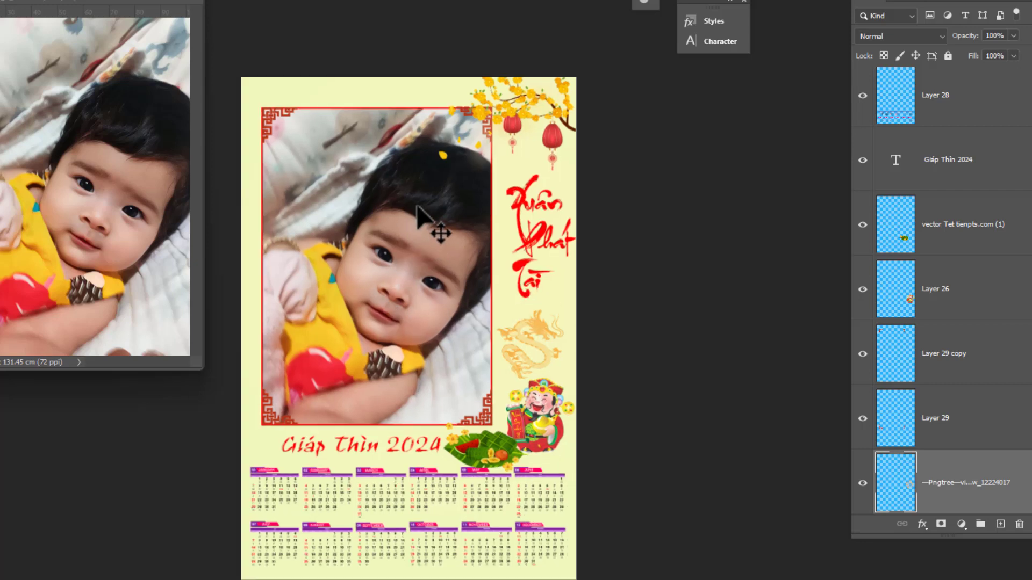
{"action": "right_click", "coordinate": [511, 129]}
{"action": "left_click", "coordinate": [543, 133]}
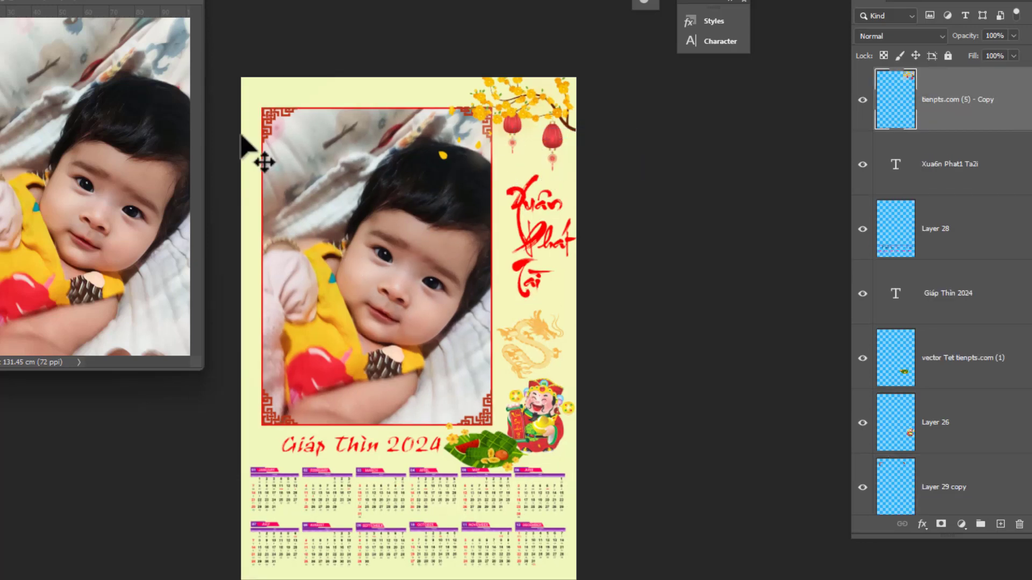
Close the baby photo document, saving its changes as a JPEG at quality 12 Maximum with Baseline ("Standard") format
{"action": "left_click", "coordinate": [188, 2]}
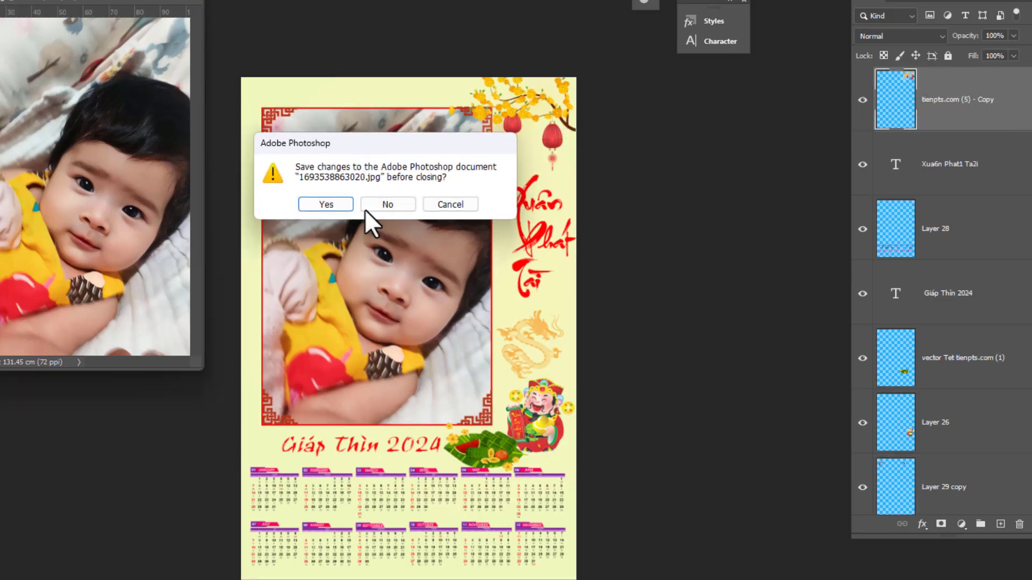
{"action": "left_click", "coordinate": [325, 206]}
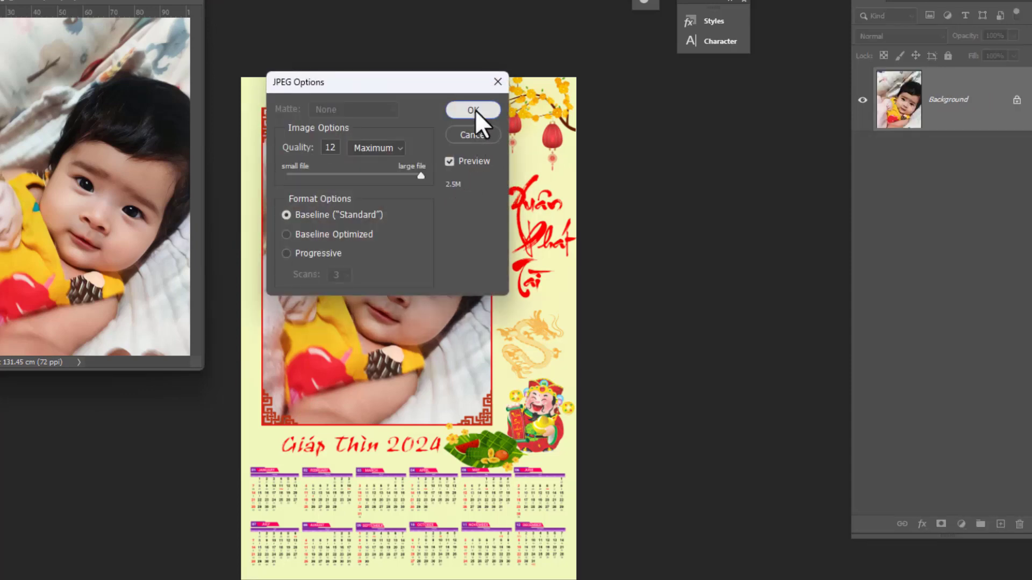
{"action": "left_click", "coordinate": [473, 110]}
Bring up the red Happy New Year 2024 template, examine its empty frame and decorations, and return to the green calendar
{"action": "left_click", "coordinate": [161, 1]}
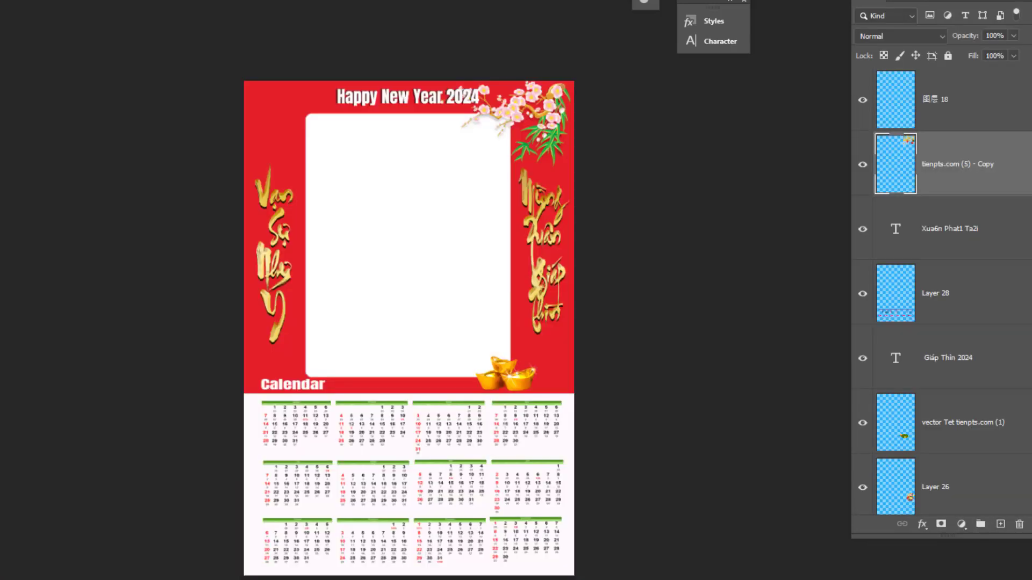
{"action": "scroll", "coordinate": [413, 229], "scroll_direction": "up", "scroll_amount": 3}
{"action": "scroll", "coordinate": [420, 245], "scroll_direction": "down", "scroll_amount": 2}
{"action": "scroll", "coordinate": [259, 223], "scroll_direction": "up", "scroll_amount": 2}
{"action": "scroll", "coordinate": [161, 275], "scroll_direction": "down", "scroll_amount": 2}
{"action": "scroll", "coordinate": [277, 317], "scroll_direction": "up", "scroll_amount": 2}
{"action": "key", "text": "ctrl+plus"}
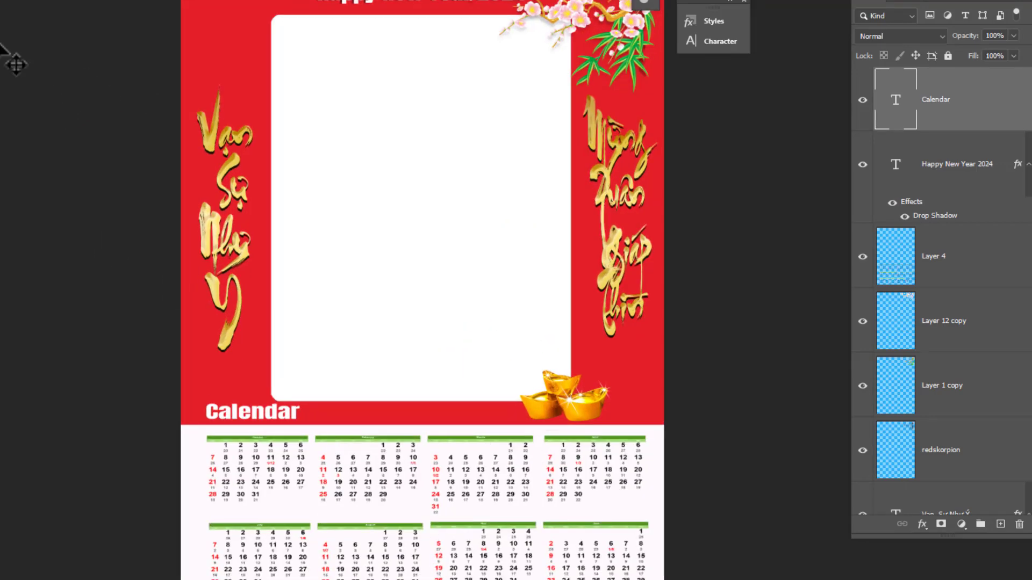
{"action": "key", "text": "ctrl+Tab"}
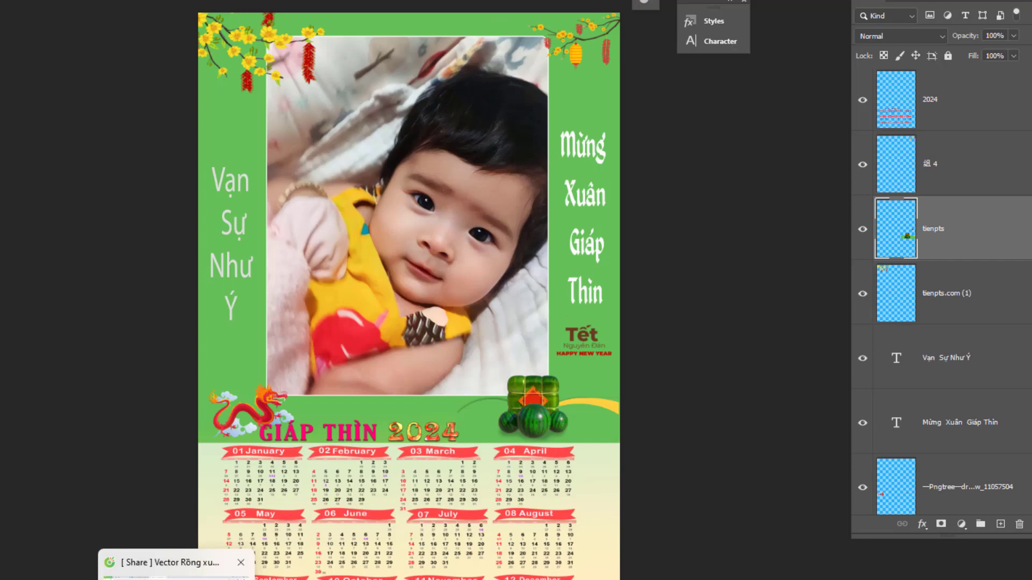
Switch to the web browser and look through the share page for the 2024 dragon vectors and its download links
{"action": "left_click", "coordinate": [176, 579]}
{"action": "scroll", "coordinate": [572, 305], "scroll_direction": "down", "scroll_amount": 12}
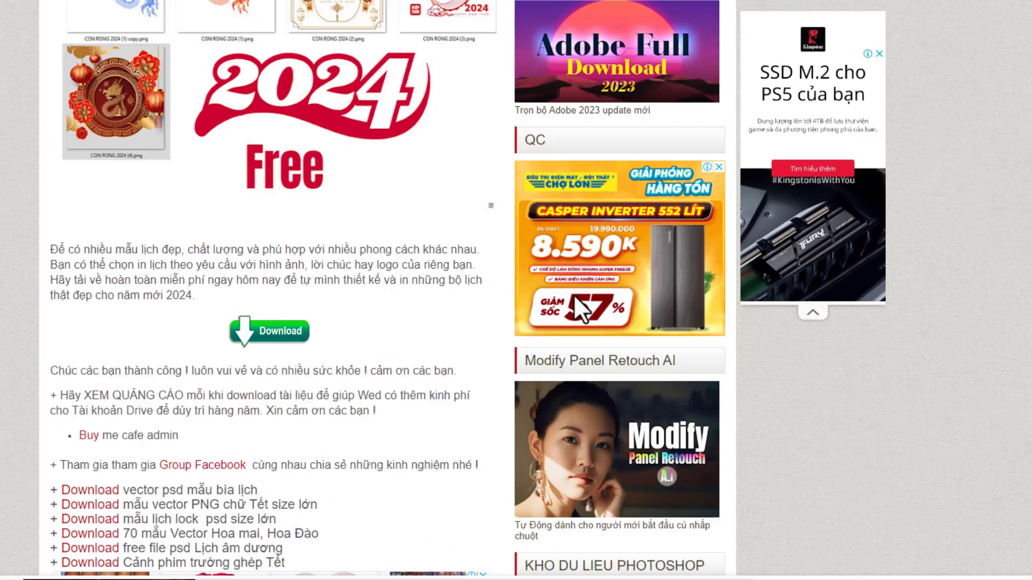
{"action": "scroll", "coordinate": [572, 306], "scroll_direction": "down", "scroll_amount": 10}
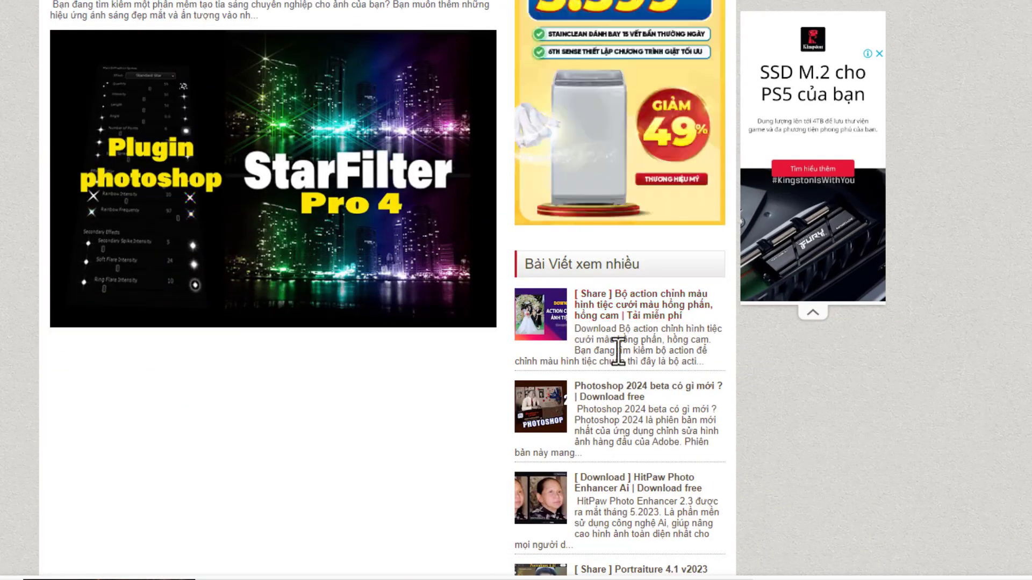
{"action": "scroll", "coordinate": [617, 352], "scroll_direction": "up", "scroll_amount": 8}
{"action": "scroll", "coordinate": [619, 357], "scroll_direction": "down", "scroll_amount": 8}
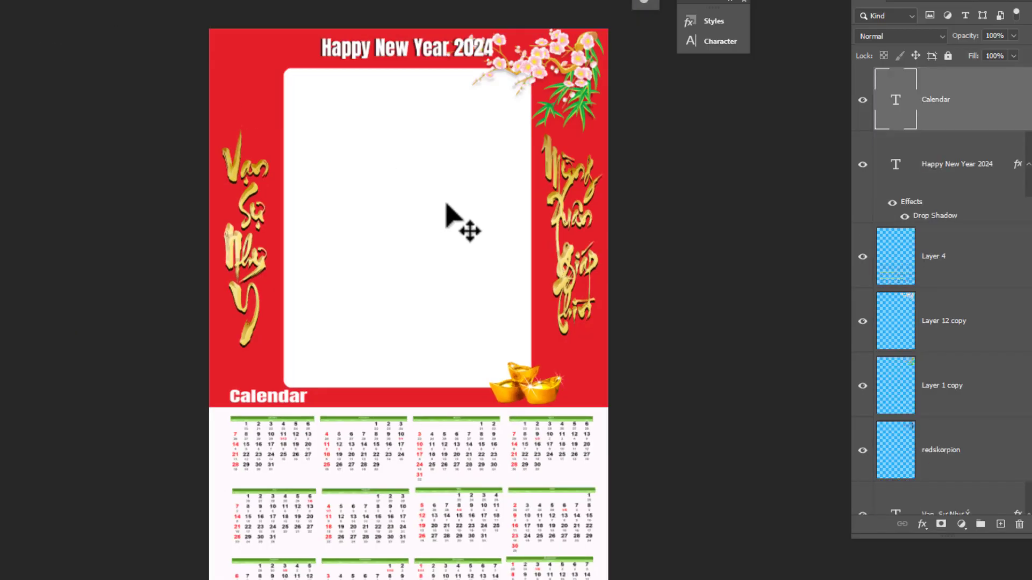
{"action": "left_click", "coordinate": [293, 0]}
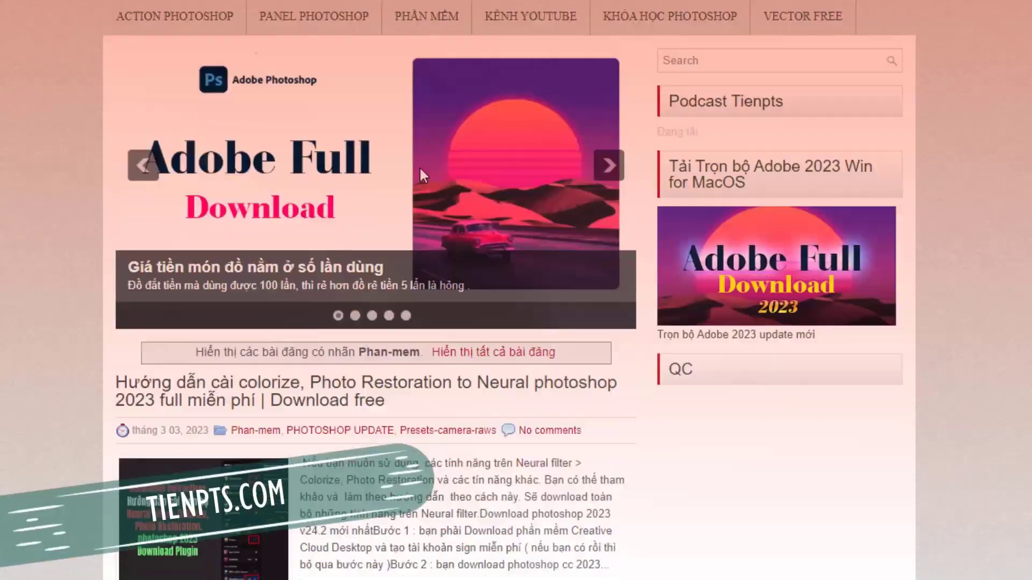
{"action": "scroll", "coordinate": [419, 166], "scroll_direction": "down", "scroll_amount": 10}
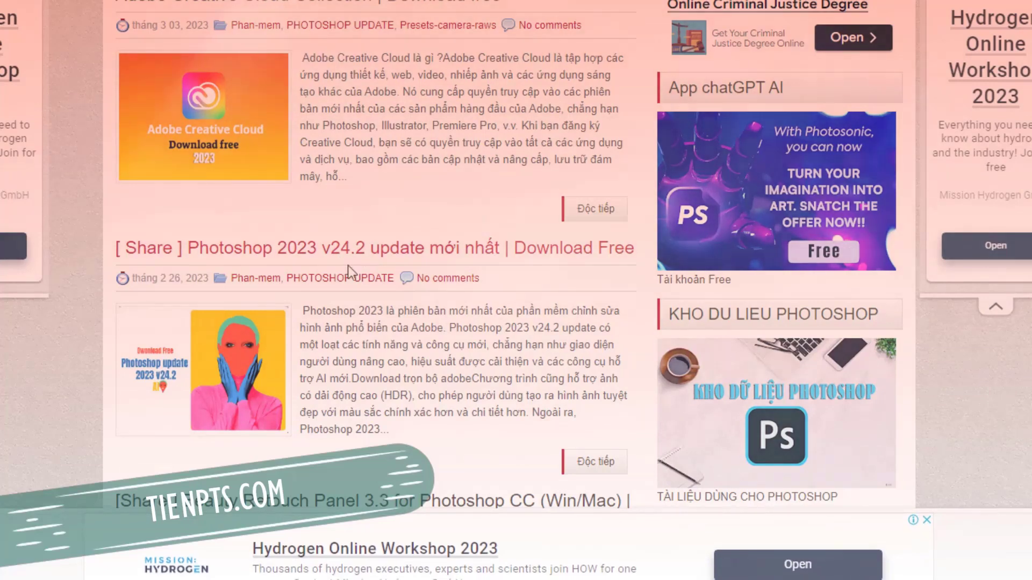
{"action": "left_click", "coordinate": [357, 250]}
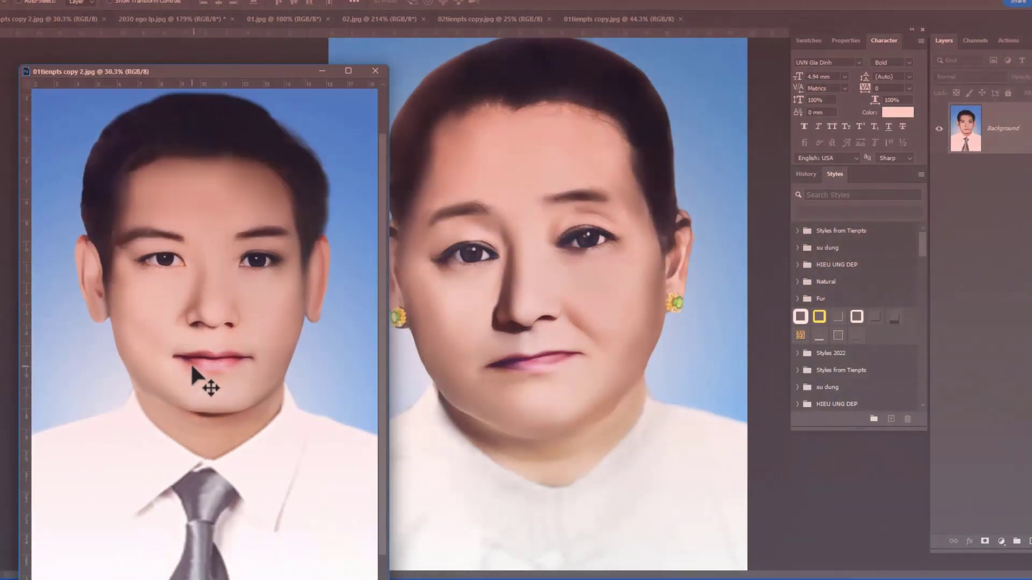
{"action": "scroll", "coordinate": [190, 363], "scroll_direction": "down", "scroll_amount": 3}
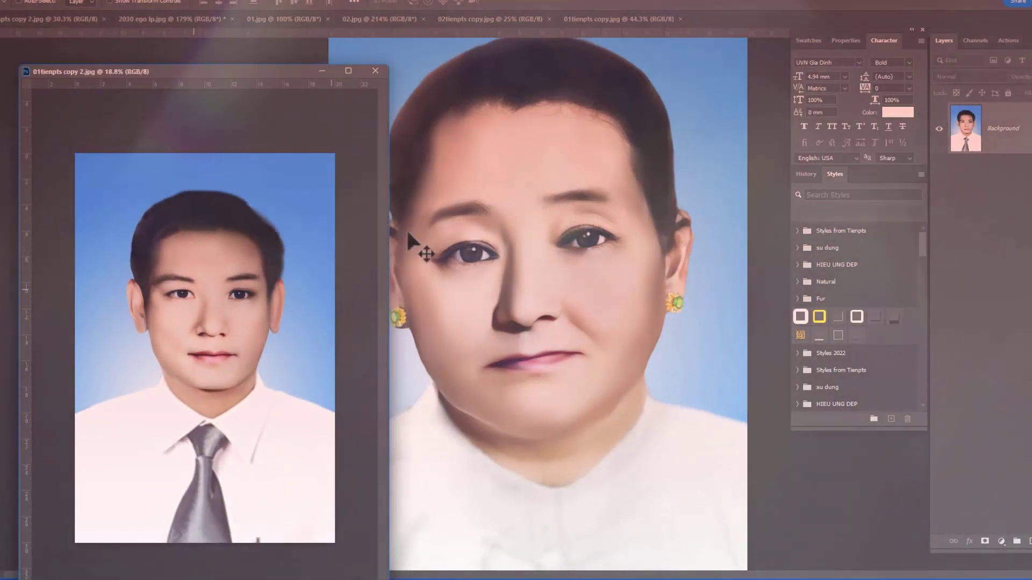